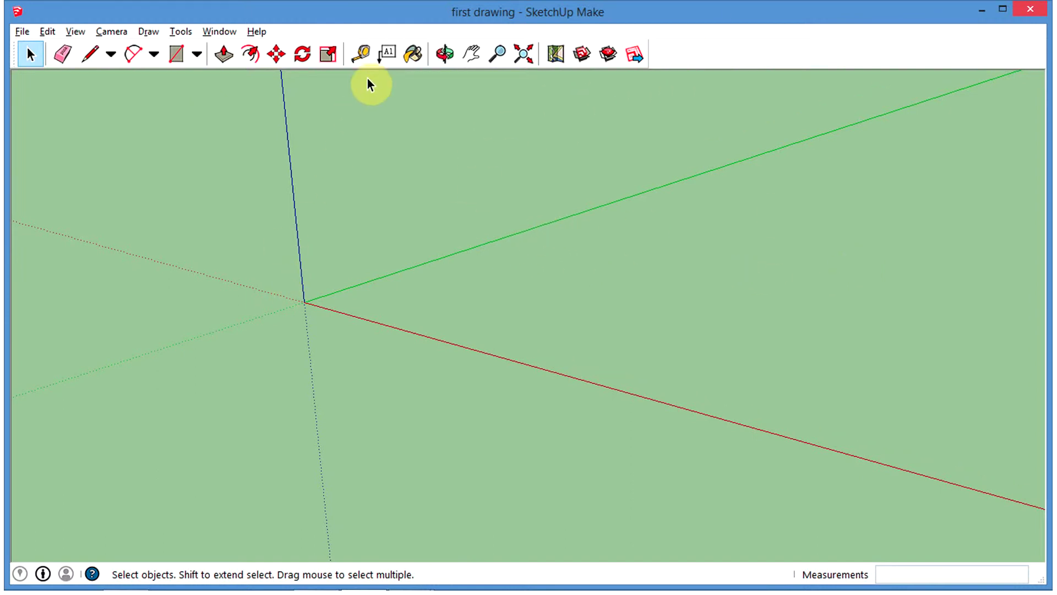
- Draw a thin rectangular strip from the origin along the red axis
middle_drag(411, 277, 607, 348)
scroll(528, 308, down, 4)
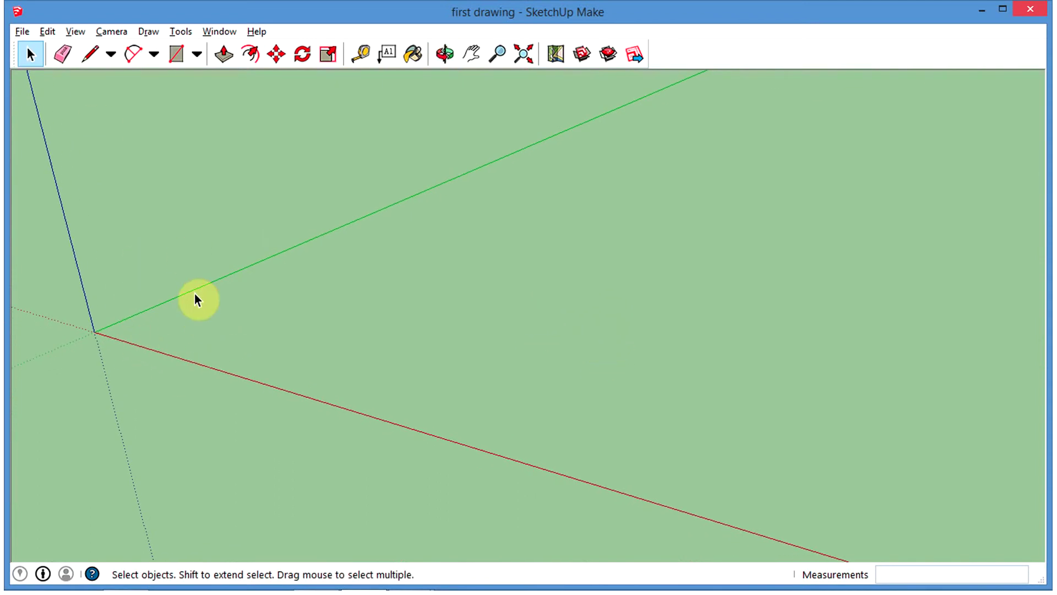
key(r)
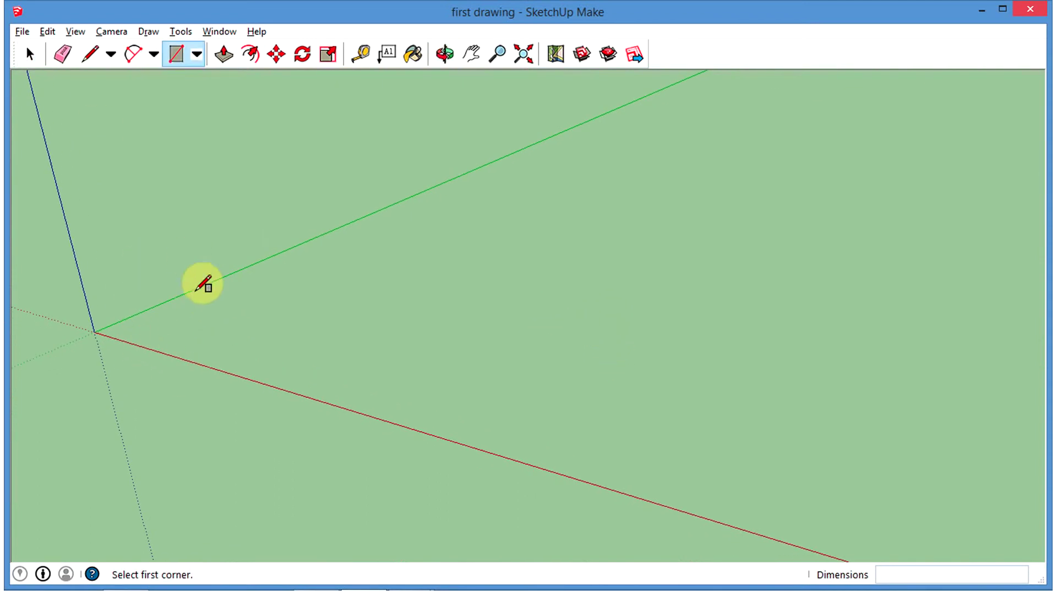
click(96, 333)
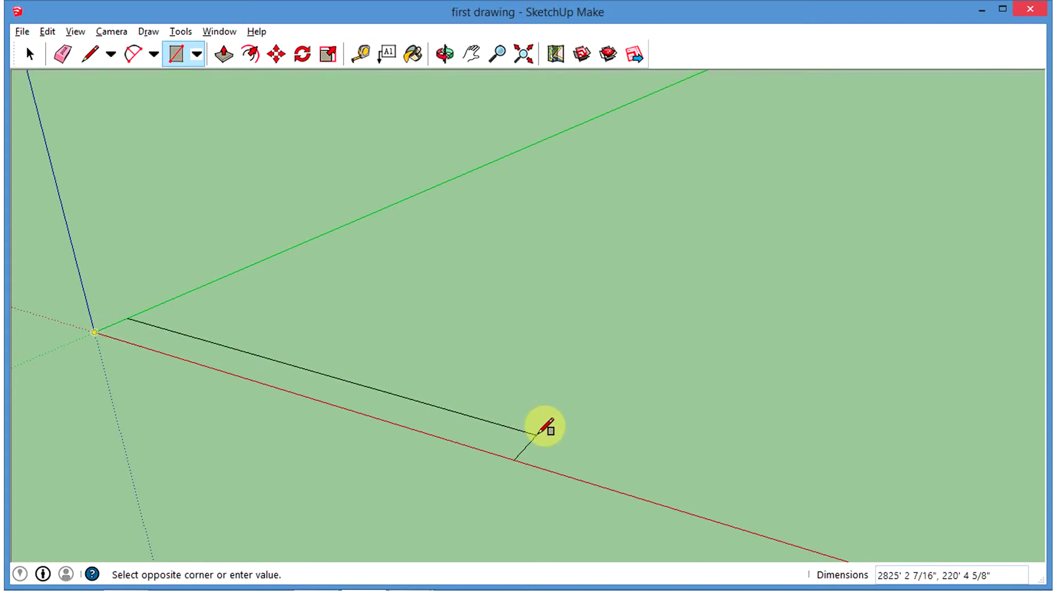
click(538, 435)
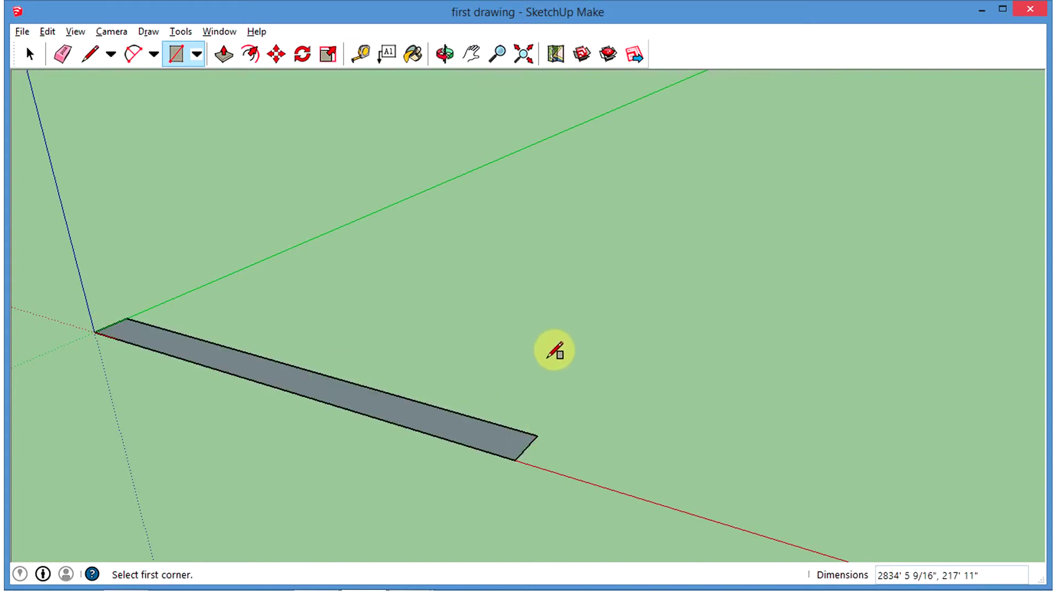
- Pull the strip up into a tall wall about 1280' high and zoom to fit it
key(p)
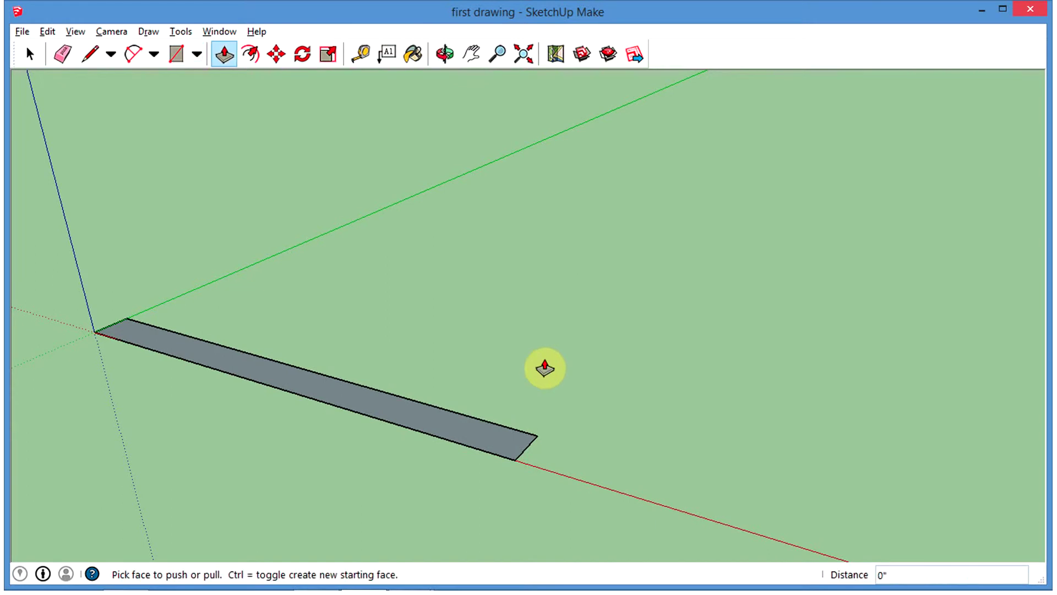
drag(451, 428, 433, 164)
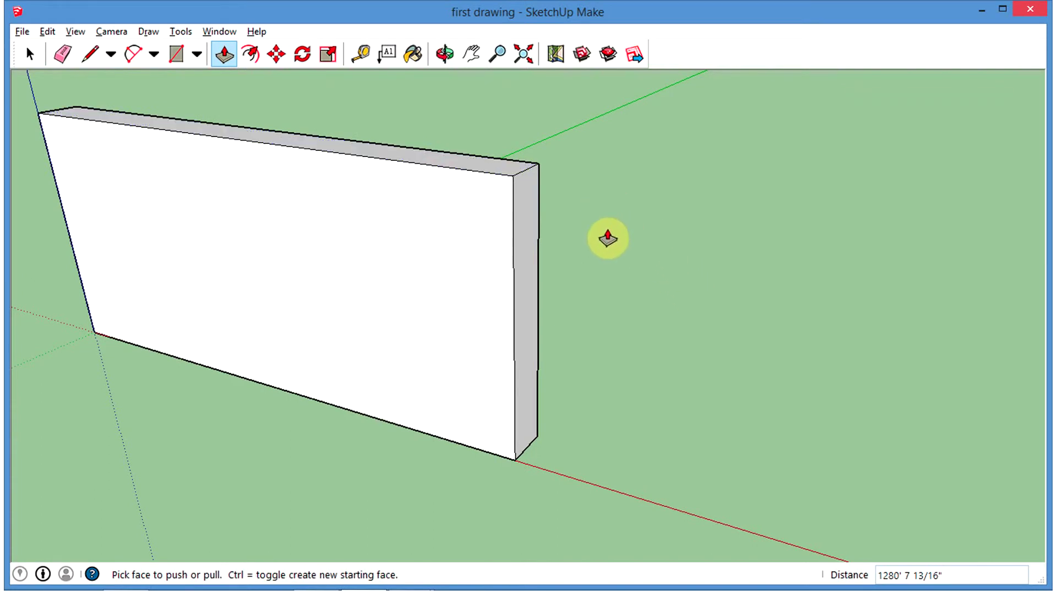
middle_drag(605, 234, 715, 240)
mouse_move(847, 303)
middle_down()
mouse_move(703, 314)
mouse_move(439, 272)
mouse_move(387, 236)
mouse_move(734, 273)
mouse_move(856, 309)
middle_up()
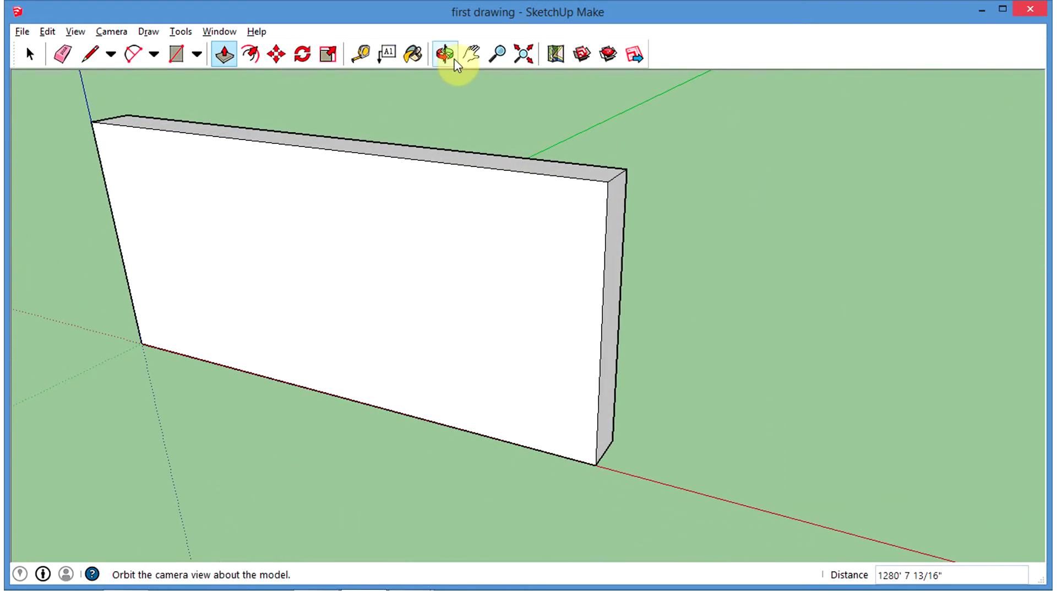
click(523, 53)
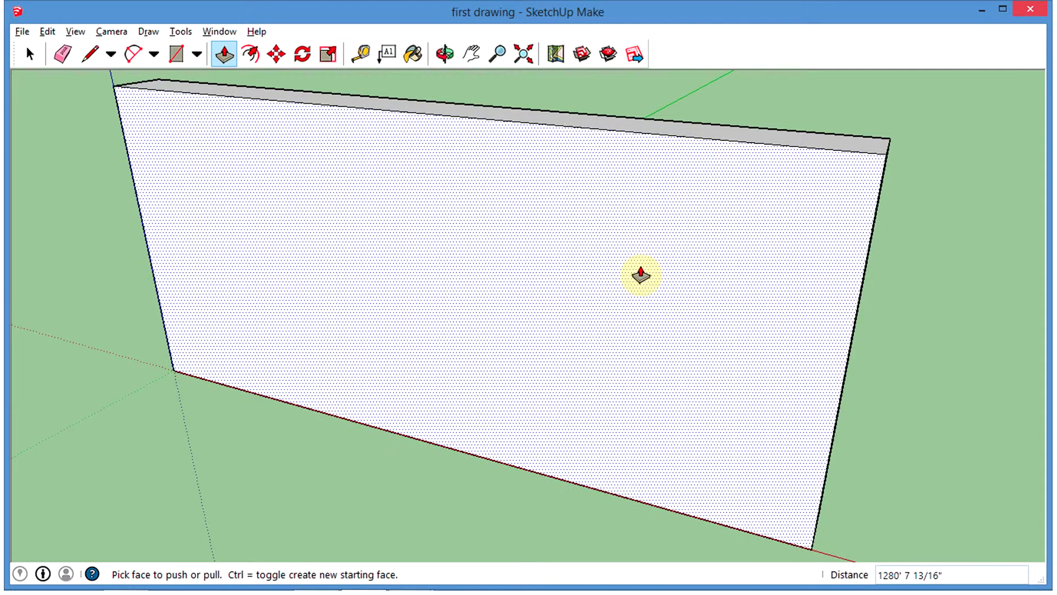
- Draw two squares across the top of the wall's front face, upper left and middle
scroll(249, 351, down, 3)
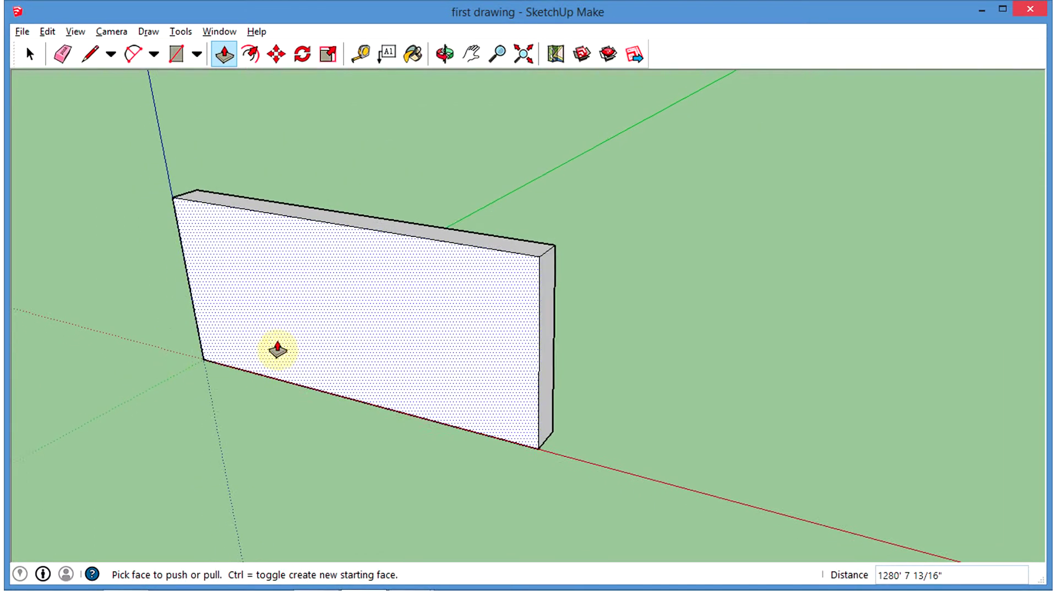
scroll(276, 349, up, 2)
middle_drag(276, 354, 441, 368)
middle_drag(440, 414, 456, 385)
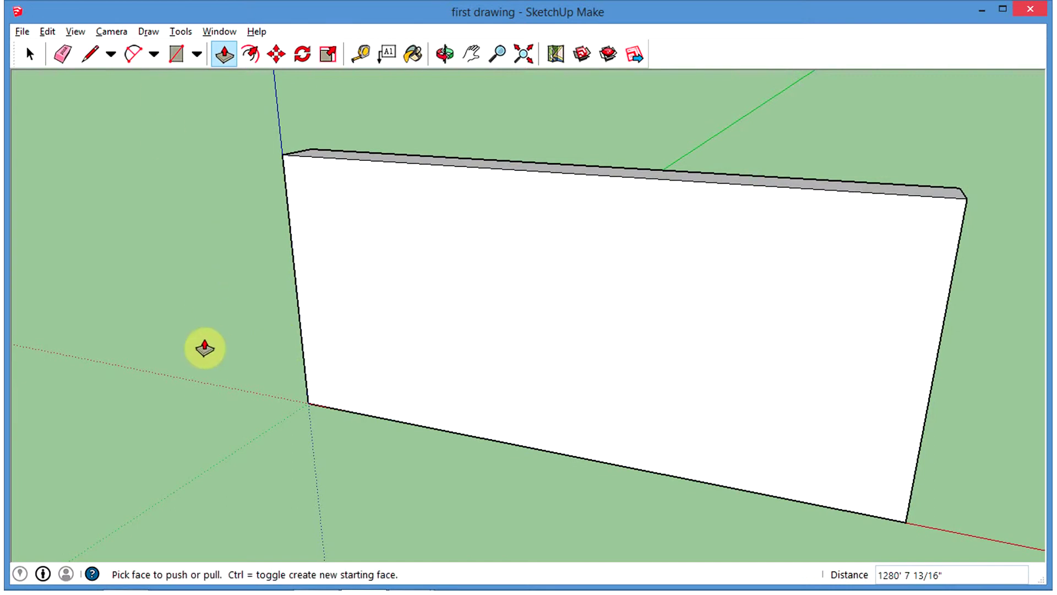
key(r)
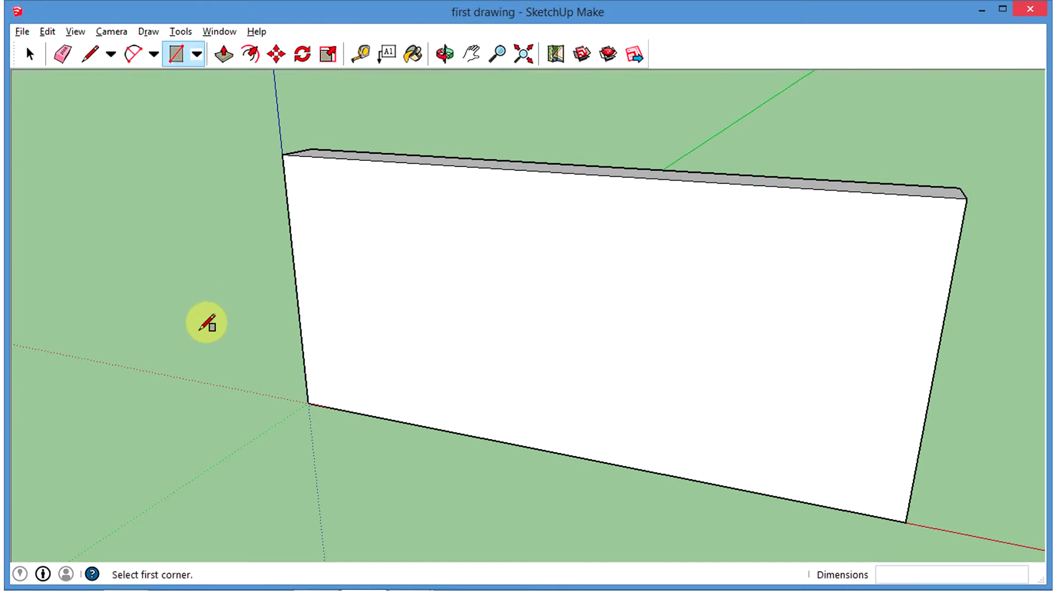
click(362, 202)
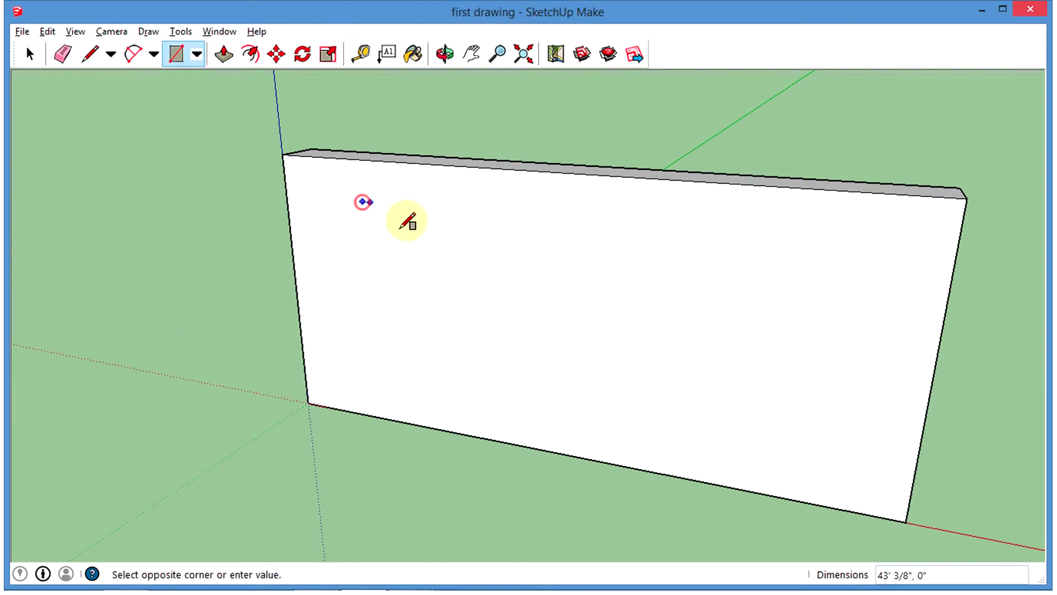
click(445, 295)
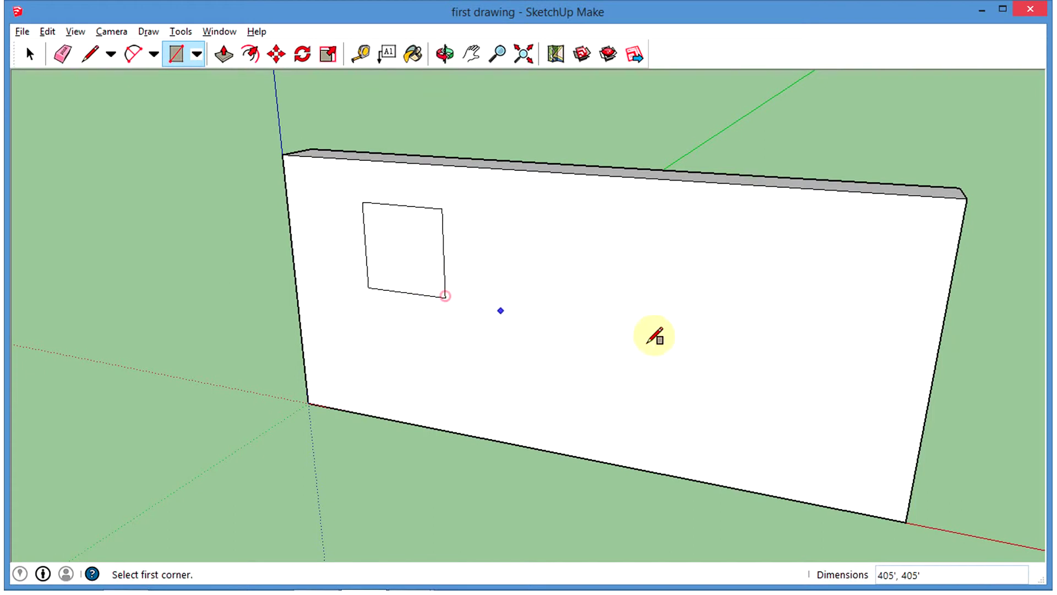
click(546, 220)
click(648, 319)
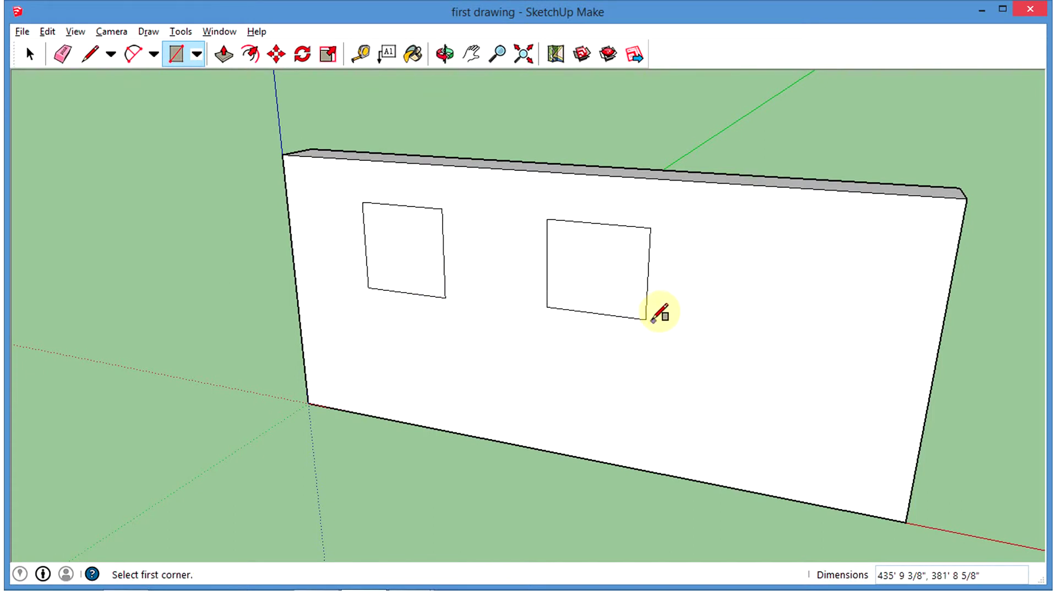
- Draw an upper and a lower circle on the right side of the wall face
key(c)
click(788, 250)
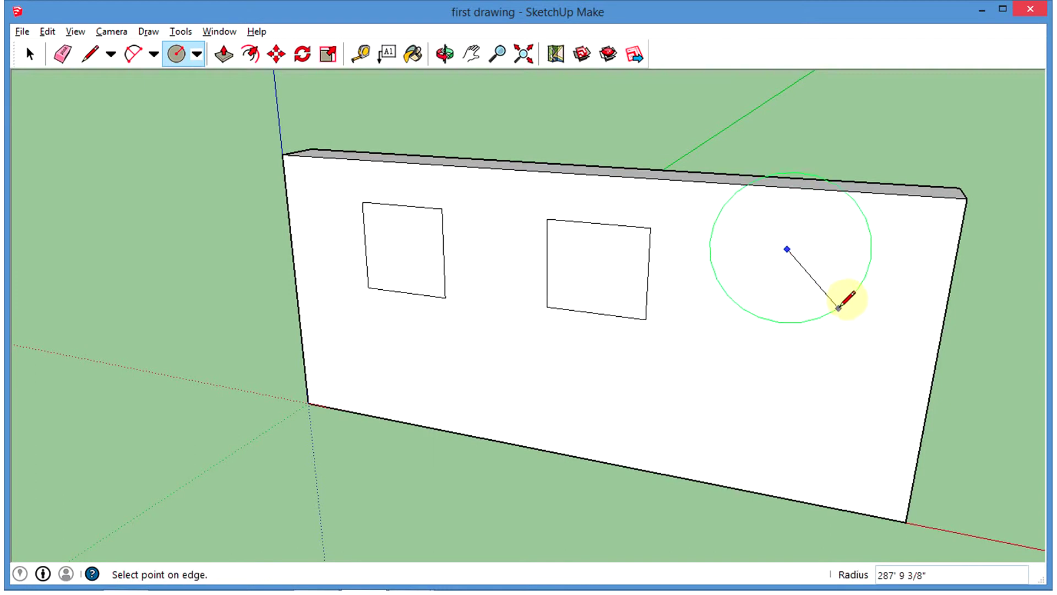
click(812, 278)
click(794, 417)
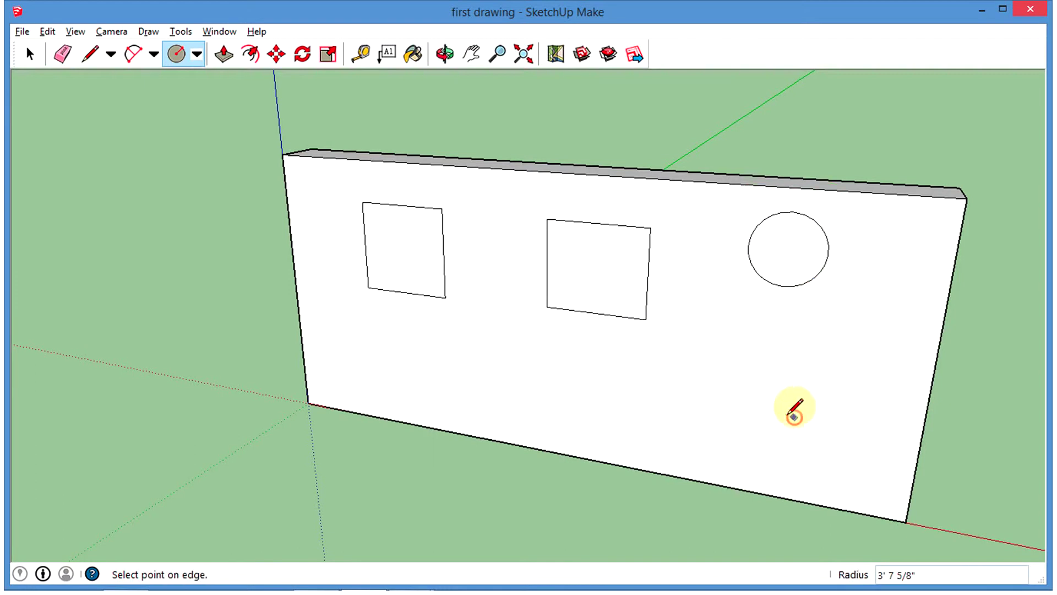
click(746, 409)
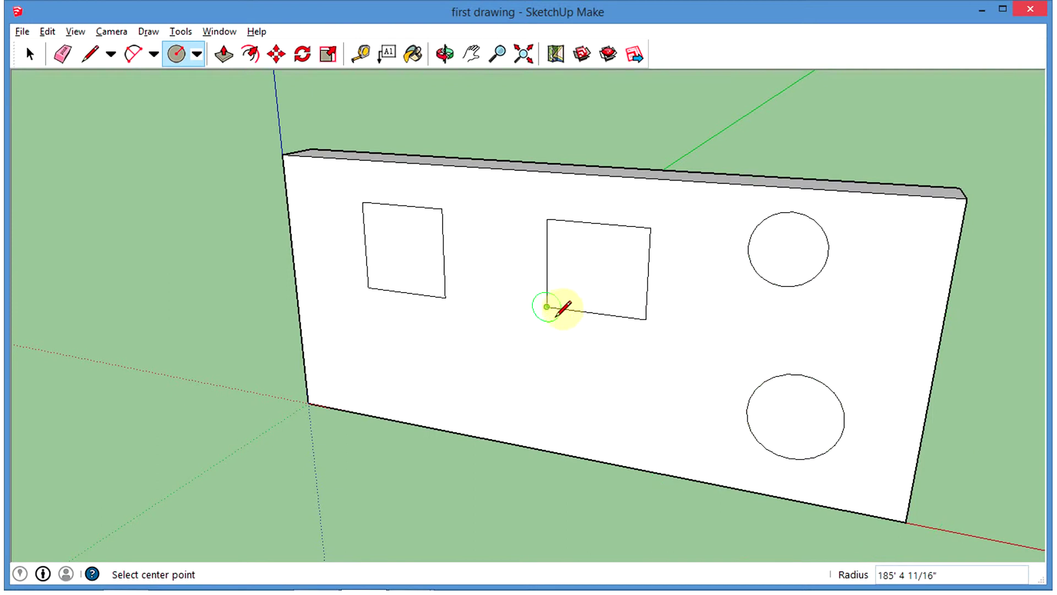
scroll(573, 323, down, 1)
key(space)
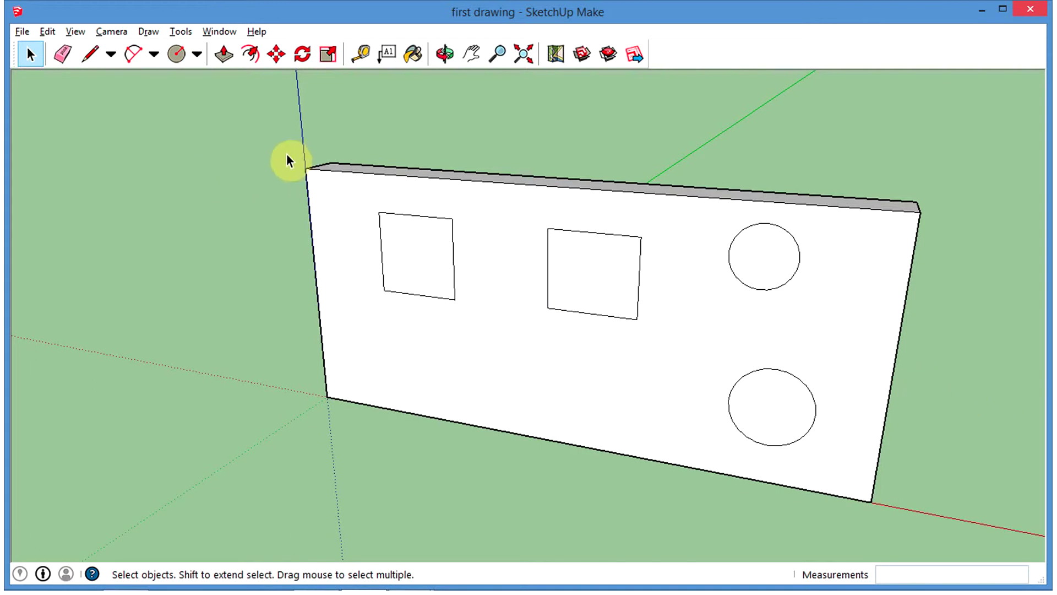
click(176, 54)
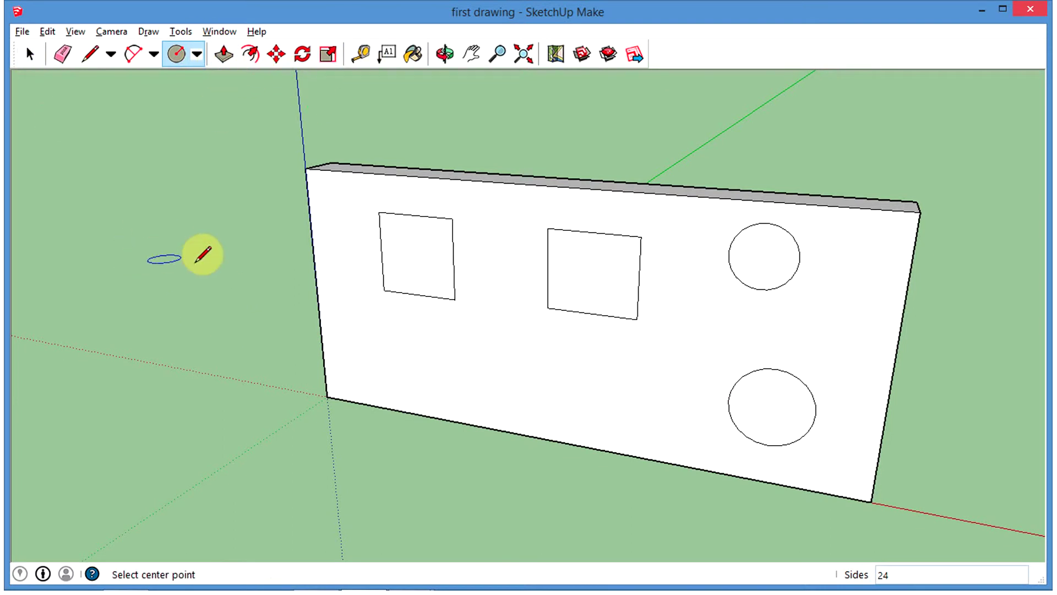
key(space)
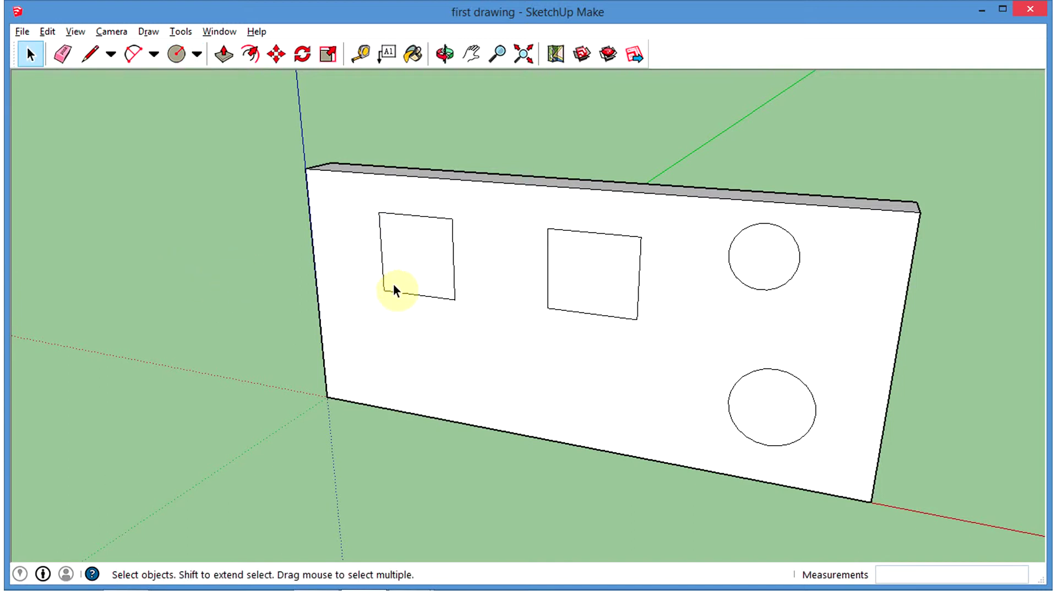
middle_drag(564, 355, 960, 392)
middle_drag(971, 345, 927, 326)
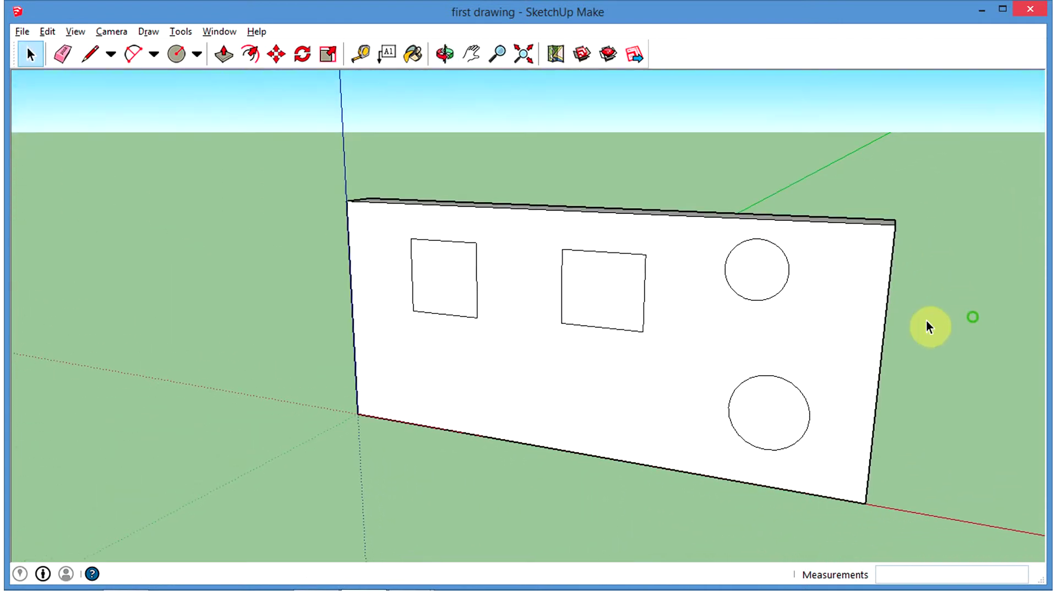
scroll(430, 323, up, 5)
- Push the upper-left square face into the wall to form a recess
middle_drag(526, 326, 511, 422)
key(p)
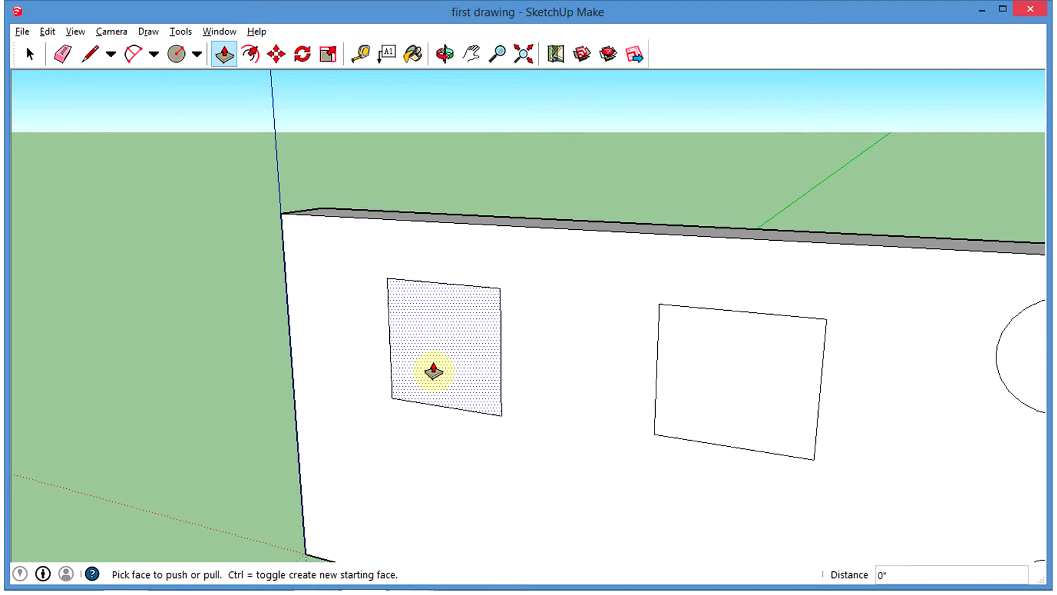
click(433, 370)
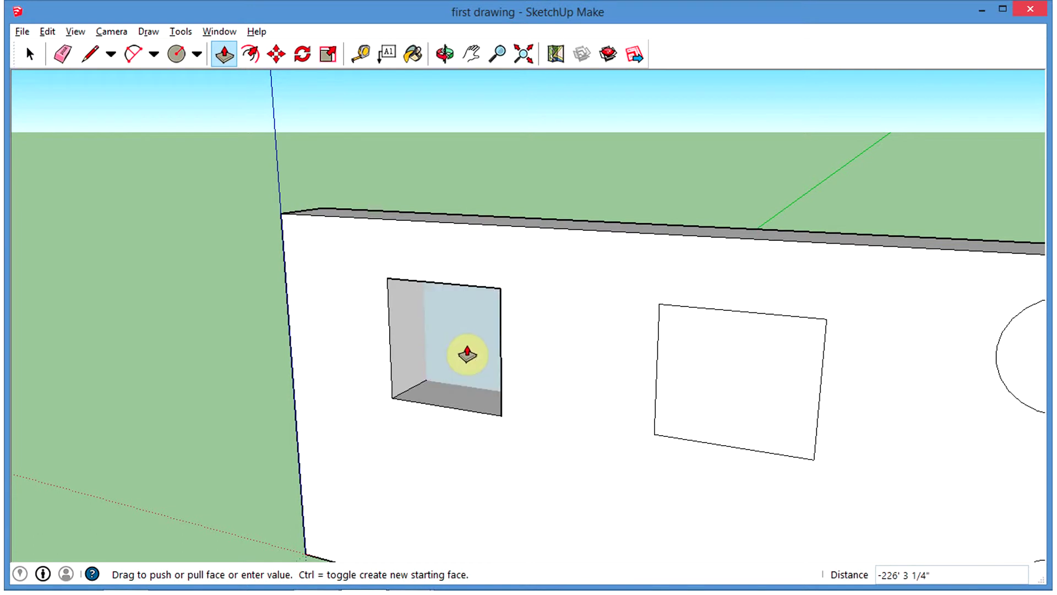
click(486, 329)
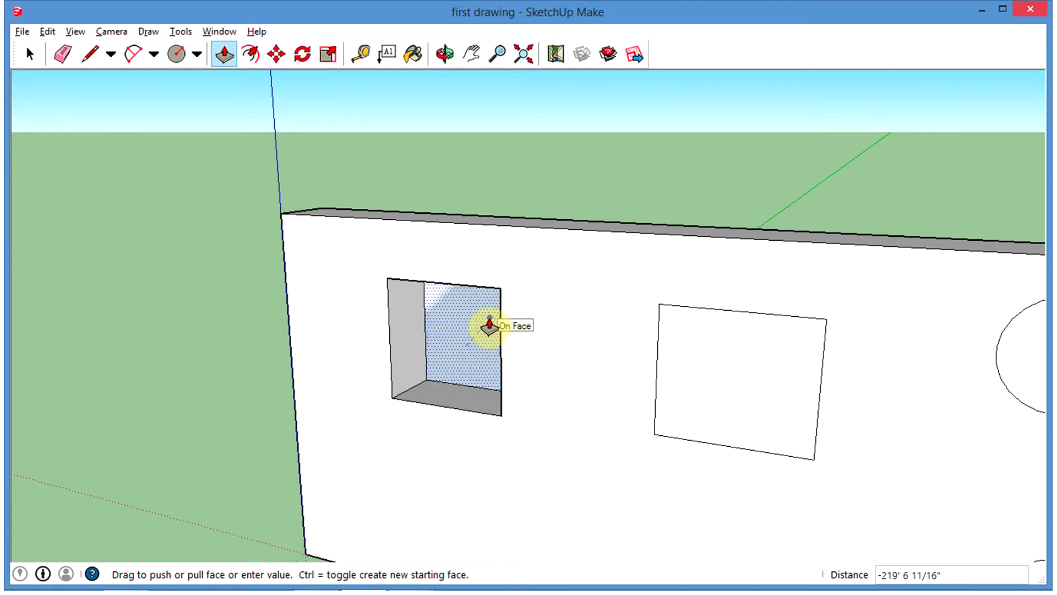
click(490, 327)
click(455, 363)
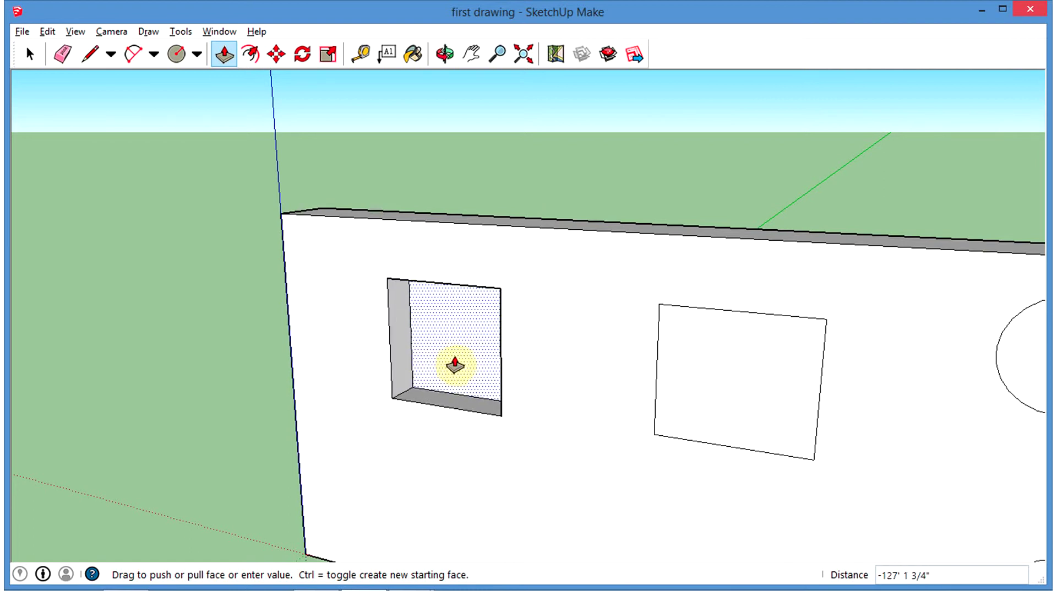
click(456, 362)
- Push the recessed left square the rest of the way through the wall's thickness
scroll(567, 406, down, 4)
middle_drag(496, 417, 396, 484)
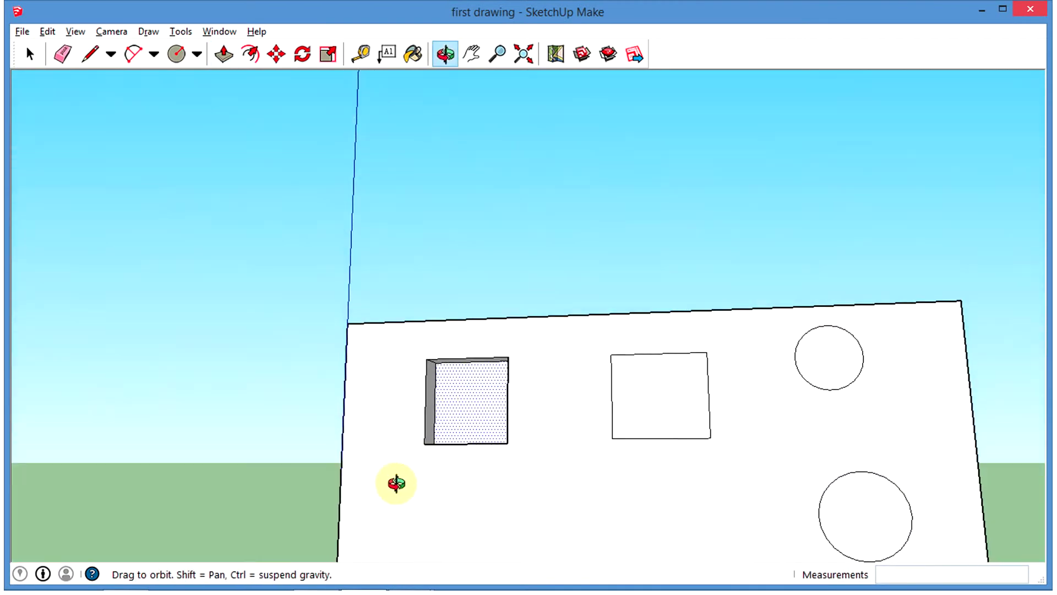
middle_drag(520, 397, 510, 452)
scroll(484, 406, up, 4)
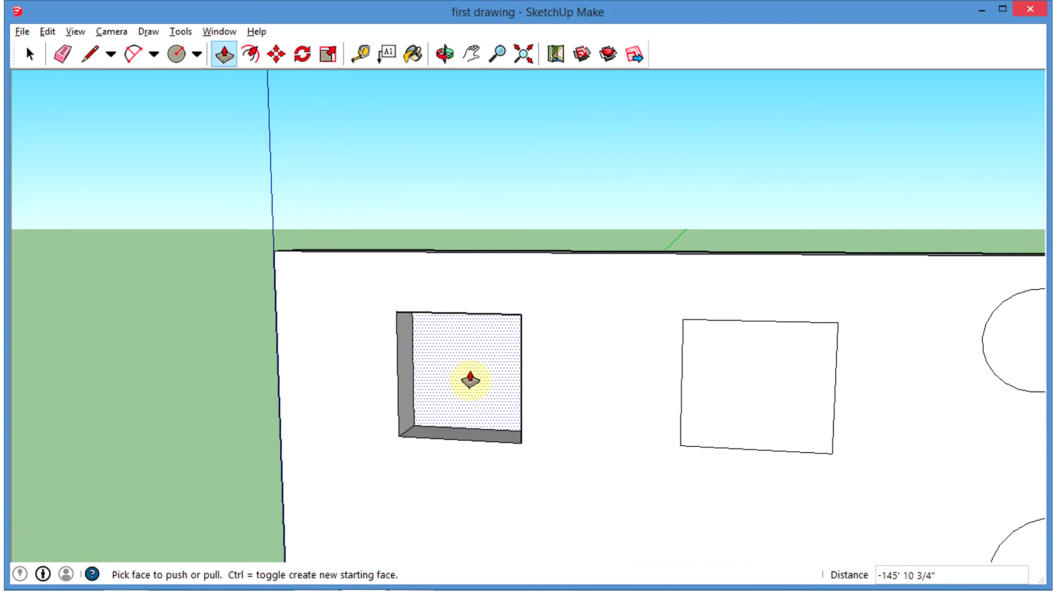
drag(470, 379, 477, 375)
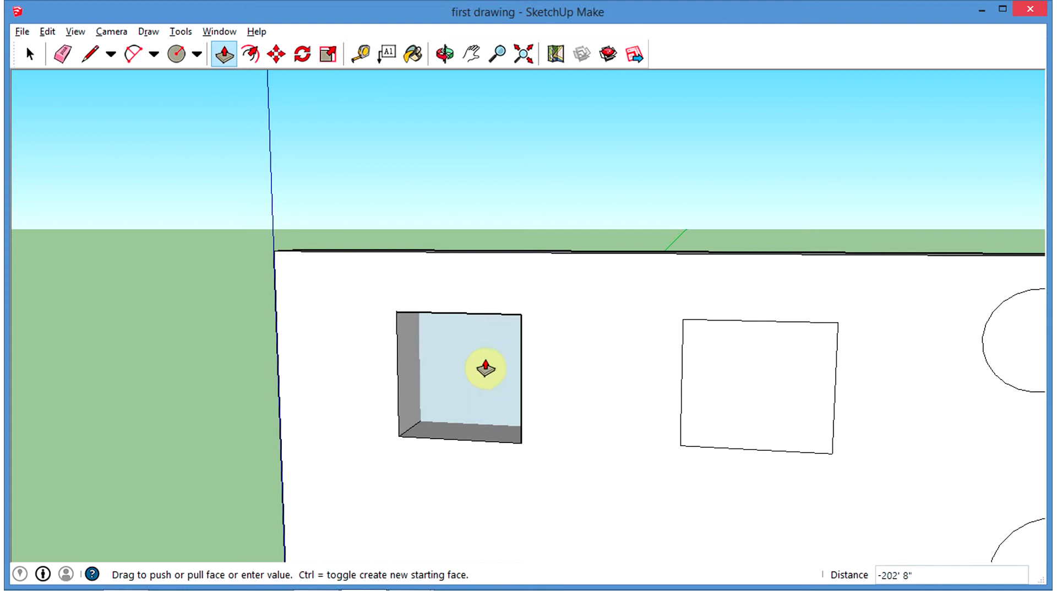
drag(485, 367, 497, 343)
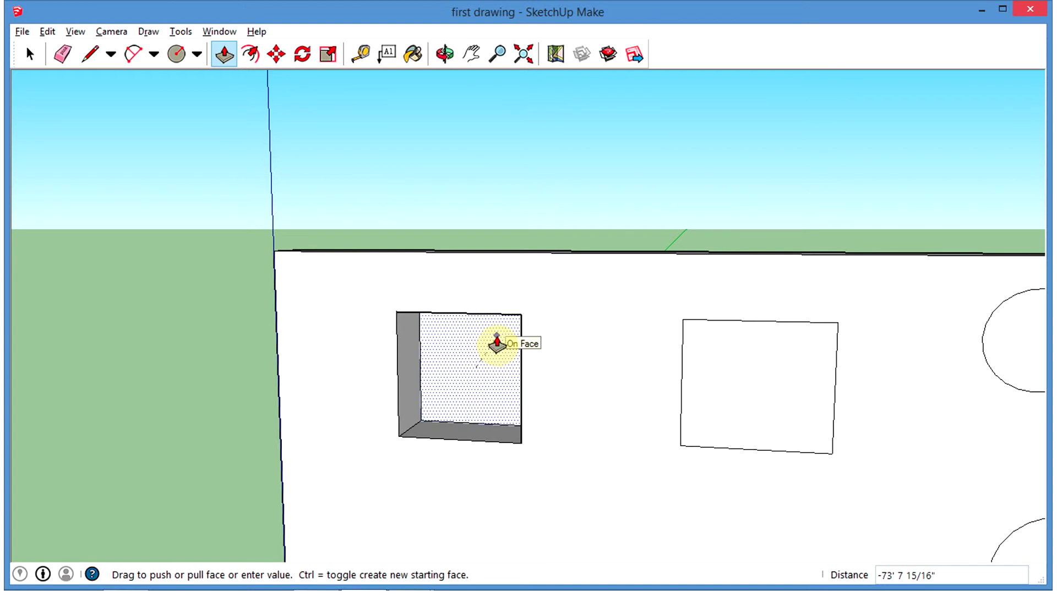
click(497, 343)
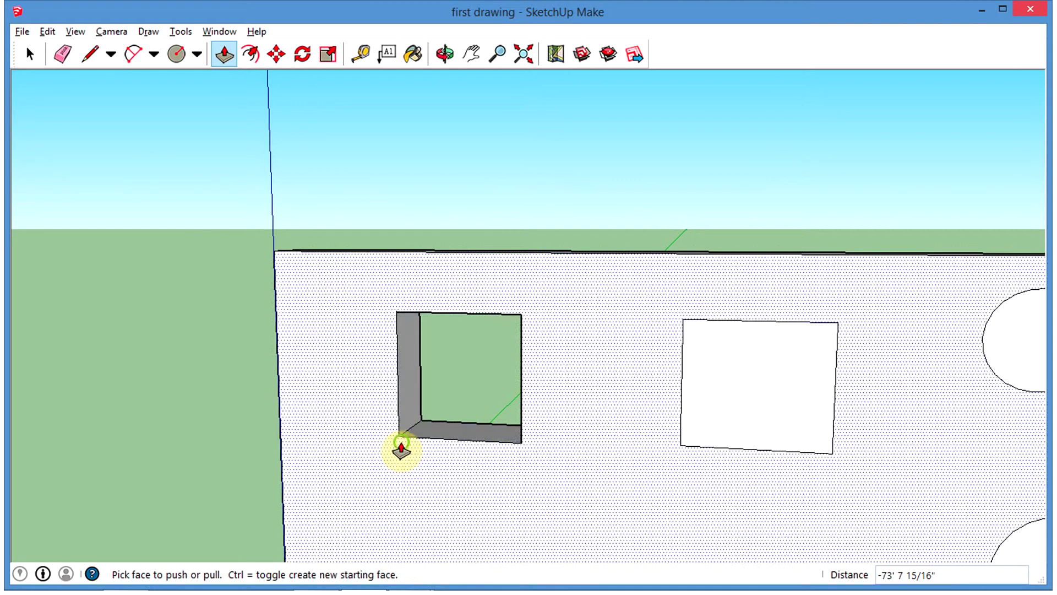
- Orbit around the wall to check the open square hole and slab thickness
middle_drag(401, 444, 600, 385)
middle_drag(556, 342, 560, 389)
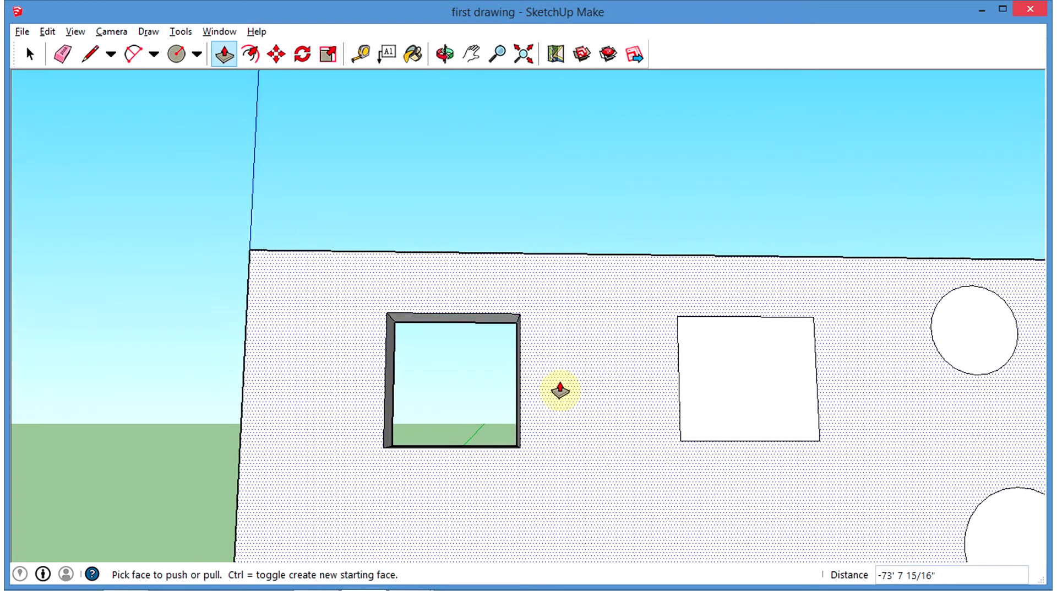
scroll(557, 394, down, 5)
middle_drag(474, 446, 805, 477)
middle_drag(347, 424, 386, 463)
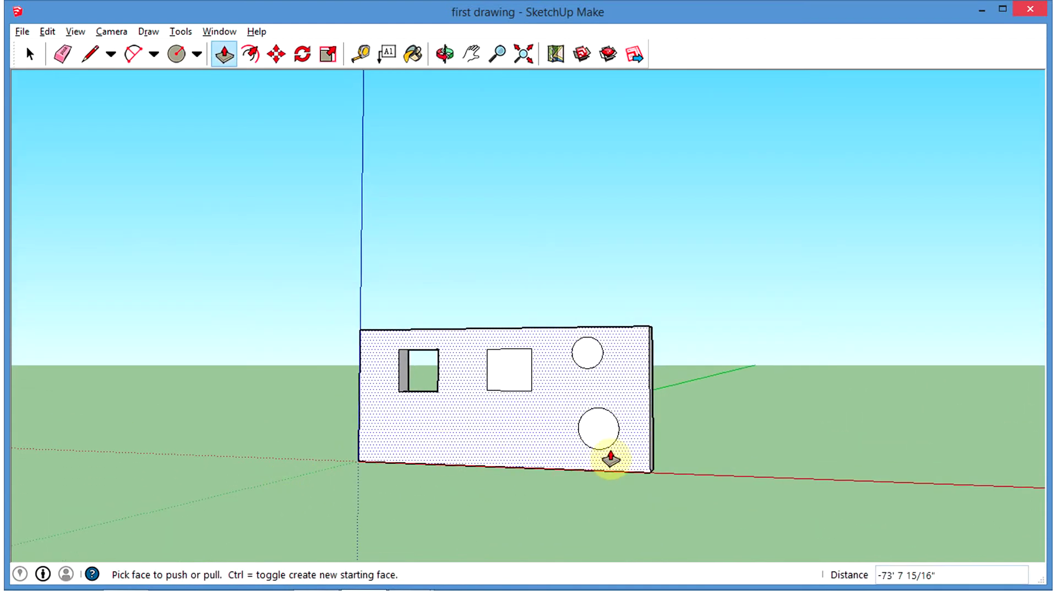
- Push the middle square face into the wall
scroll(600, 462, up, 4)
middle_drag(460, 350, 415, 371)
click(415, 370)
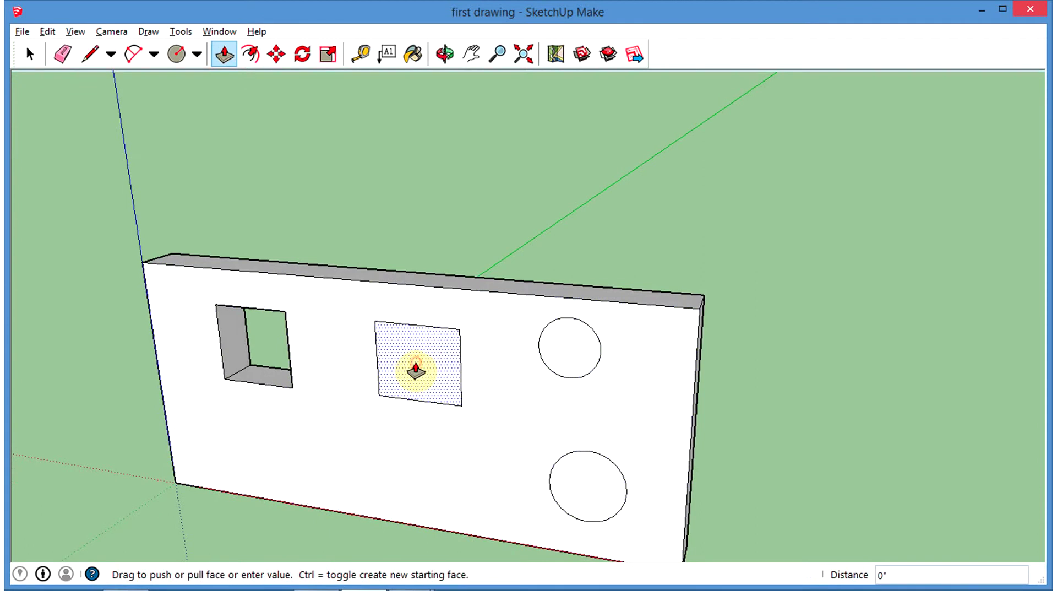
click(488, 314)
- From the side, push the protruding box's end face back until the middle square opens through
middle_drag(809, 342, 108, 303)
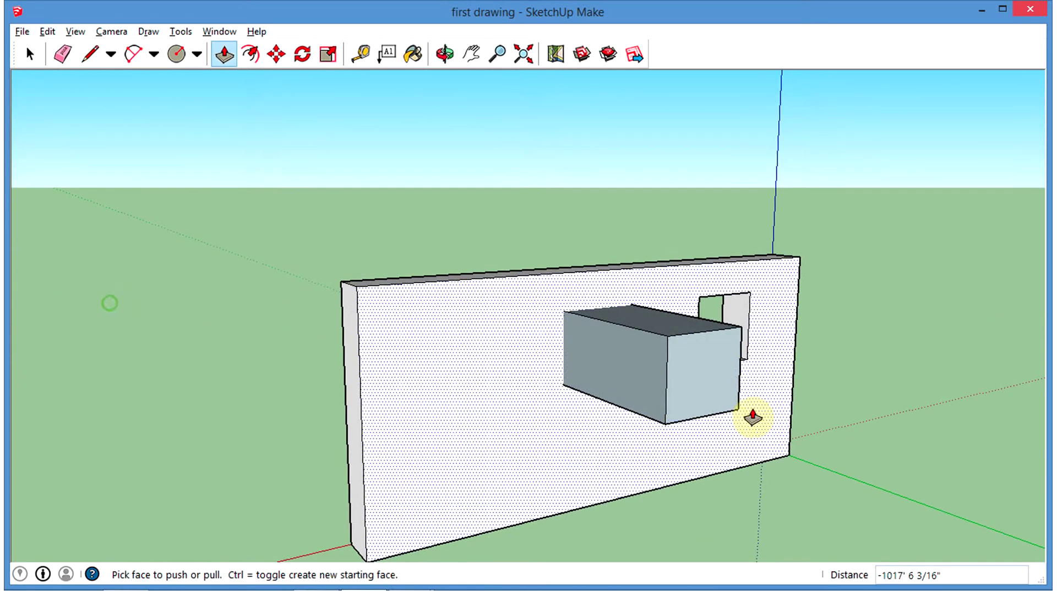
click(685, 393)
click(686, 393)
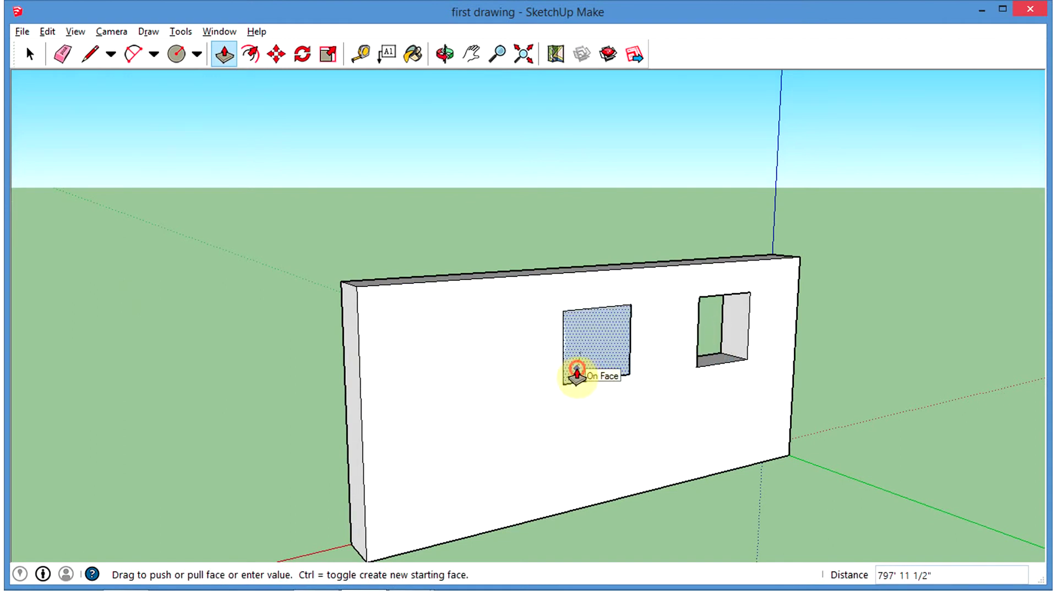
click(578, 375)
middle_drag(303, 384, 930, 392)
- Push the upper circle through the wall to make a round hole
click(612, 328)
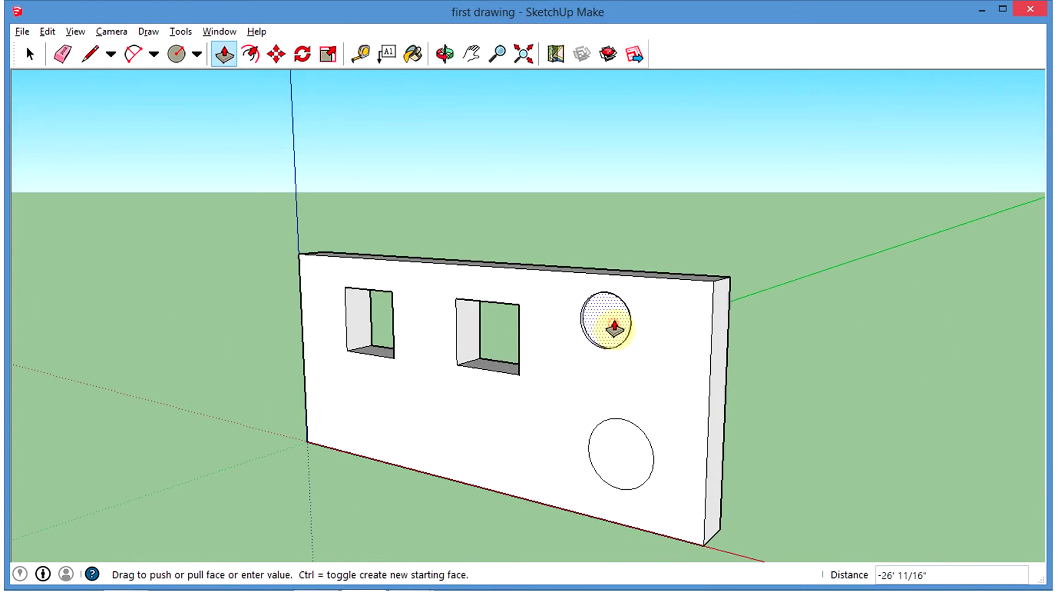
middle_drag(615, 324, 725, 338)
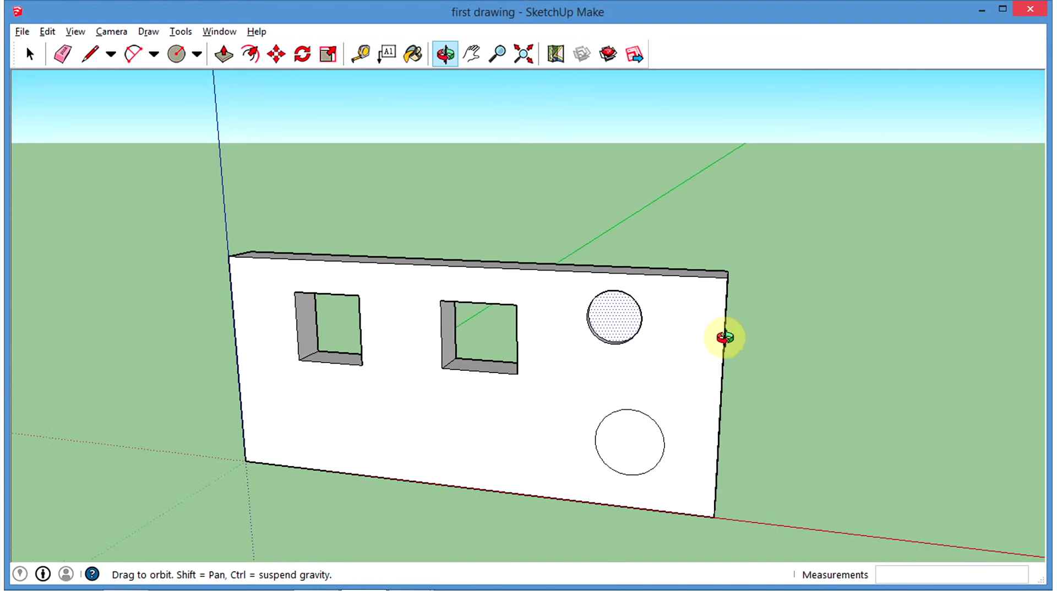
scroll(611, 331, up, 5)
scroll(615, 333, up, 1)
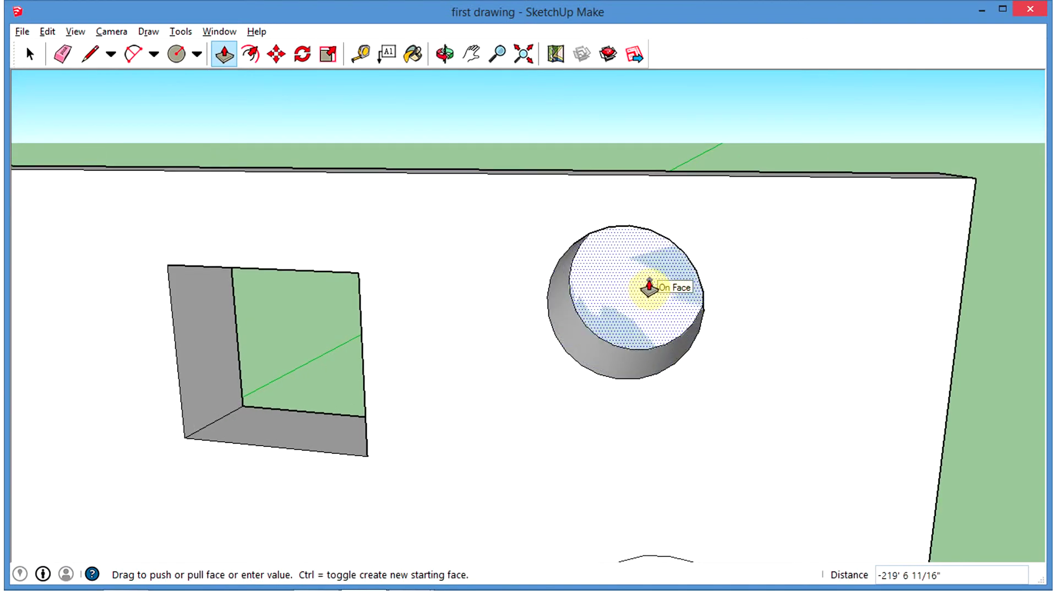
click(650, 287)
- Push the lower circle through the wall as a second round opening
middle_drag(779, 354, 573, 176)
click(465, 472)
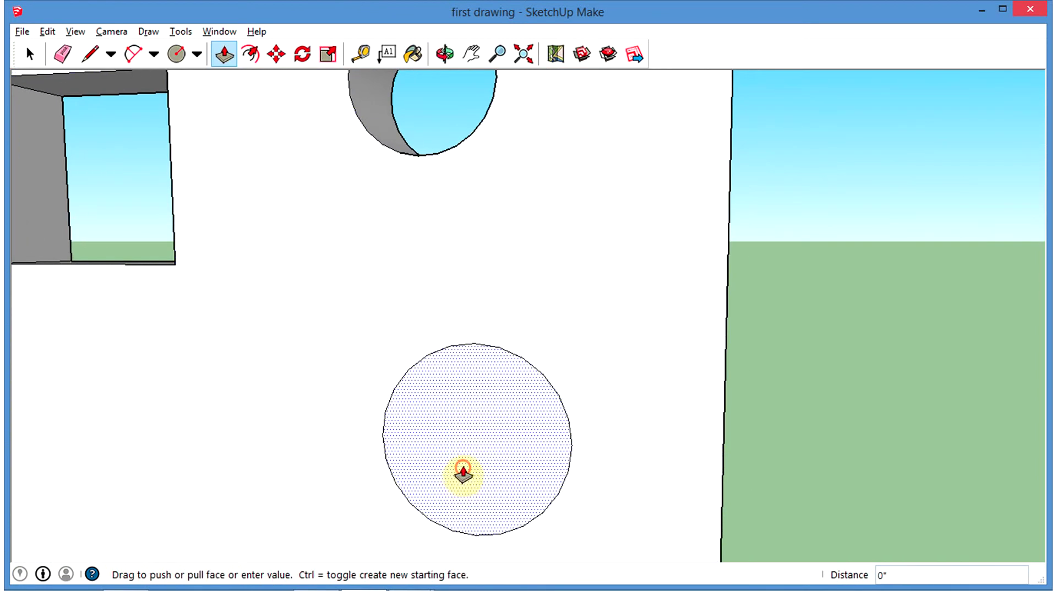
click(493, 447)
click(489, 447)
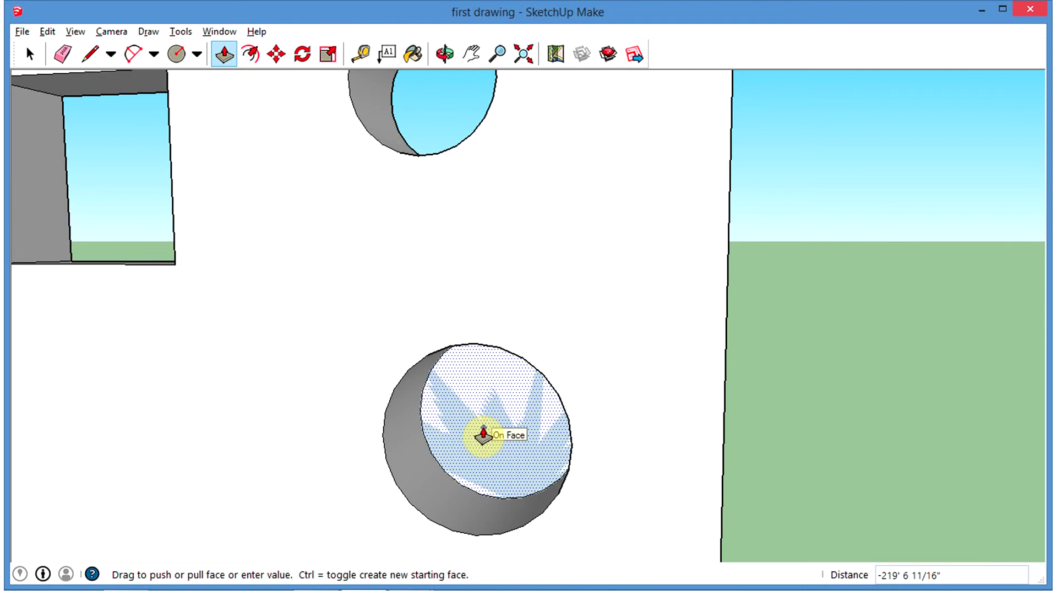
click(481, 435)
scroll(550, 458, down, 5)
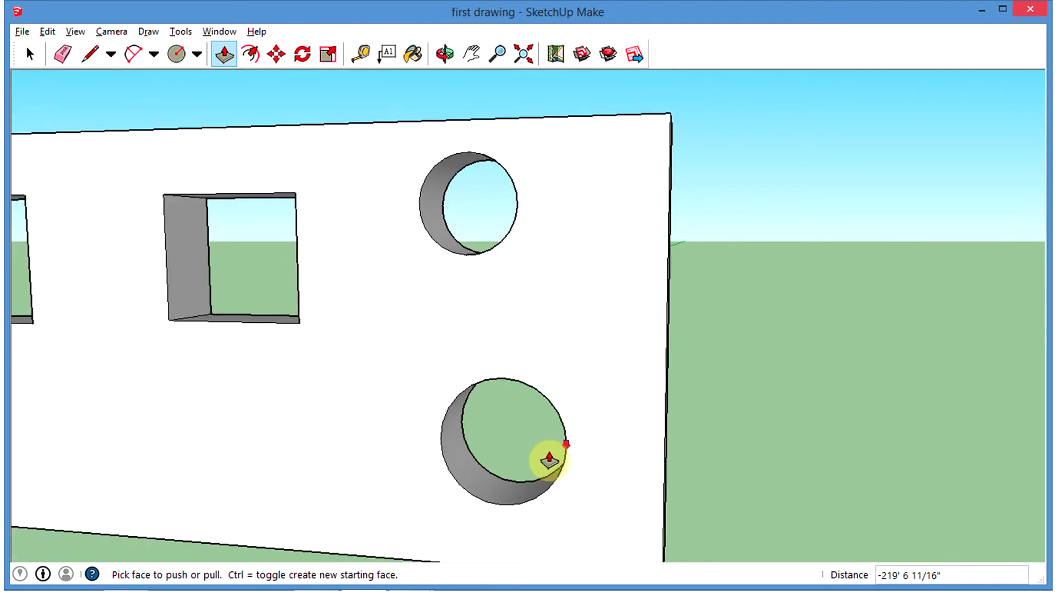
middle_drag(550, 452, 875, 389)
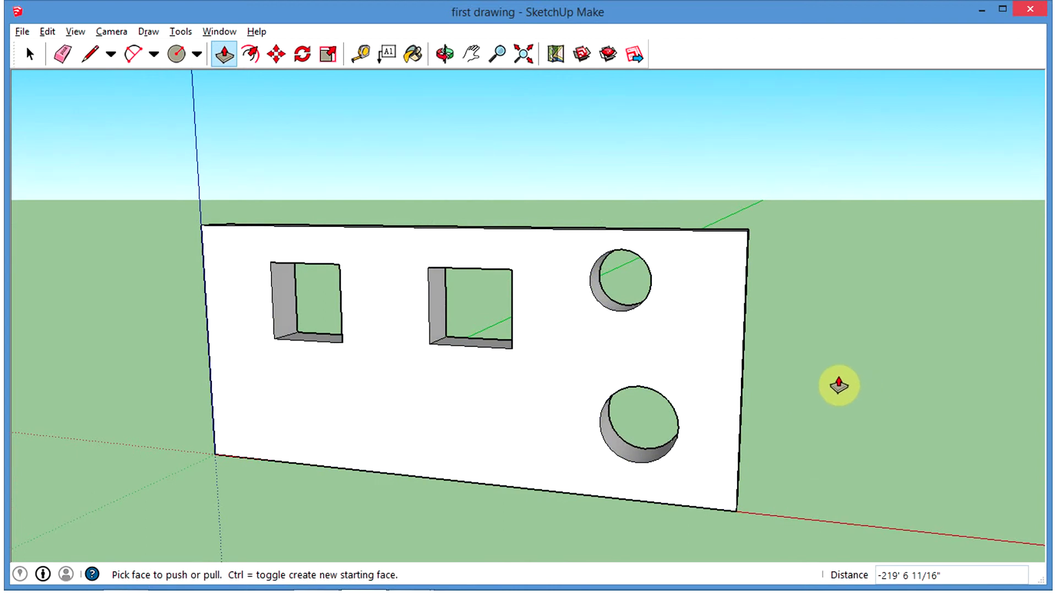
key(space)
mouse_move(817, 444)
middle_down()
mouse_move(568, 389)
mouse_move(794, 389)
mouse_move(278, 373)
mouse_move(920, 406)
middle_up()
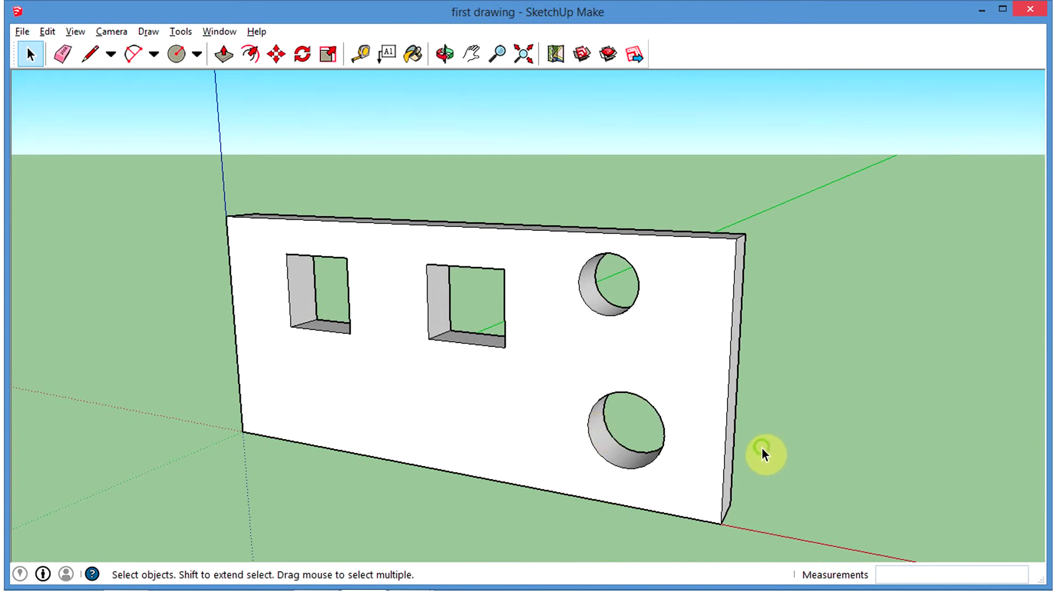
- Draw a small circle on the lower middle of the wall face
middle_drag(762, 450, 659, 443)
key(c)
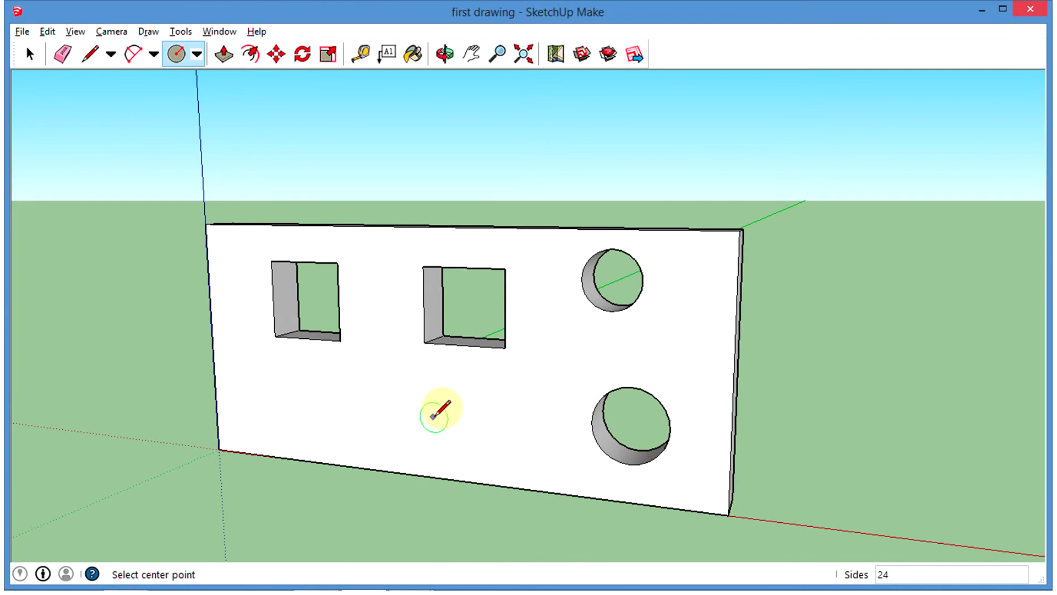
click(434, 417)
click(456, 438)
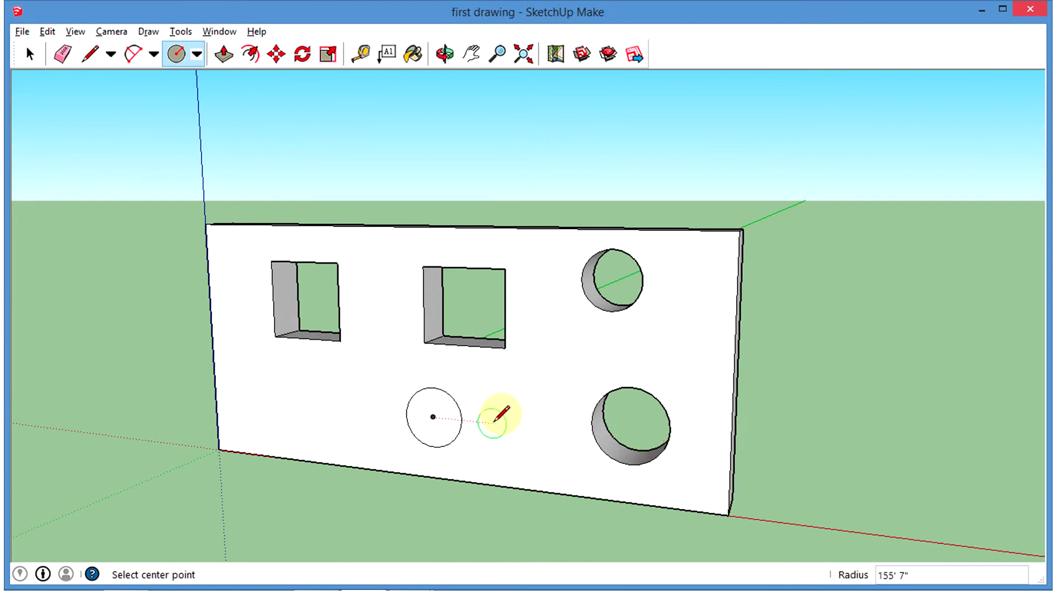
key(space)
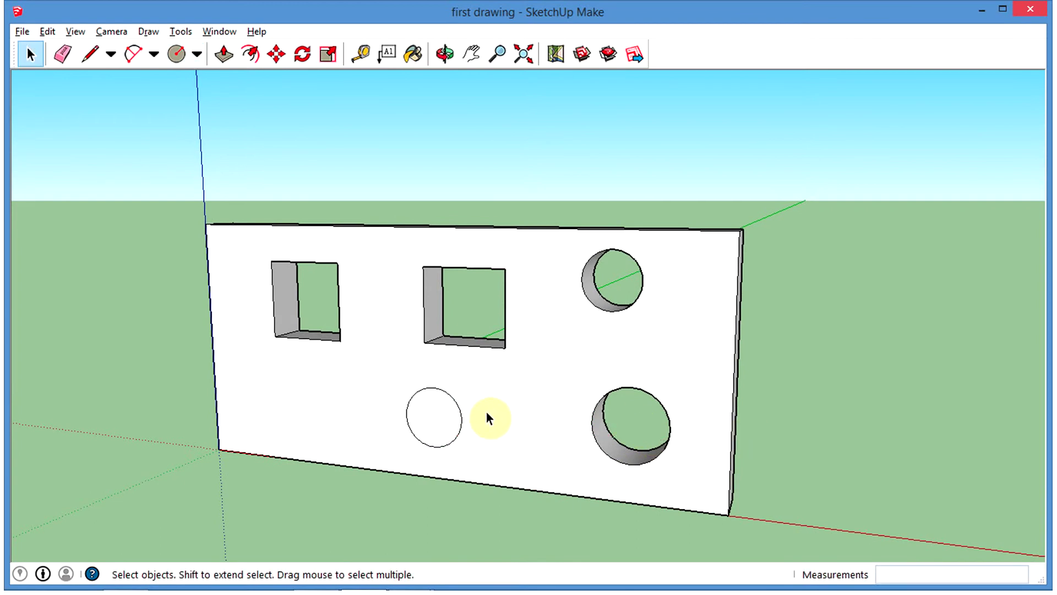
- Push the small circle completely through the wall as a fifth hole
key(p)
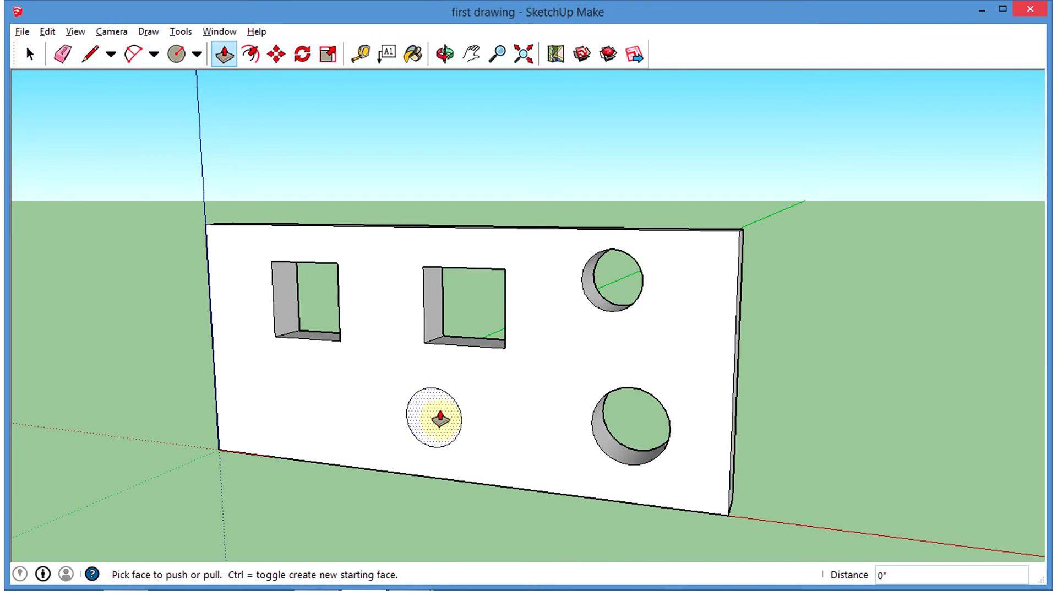
click(436, 418)
click(441, 417)
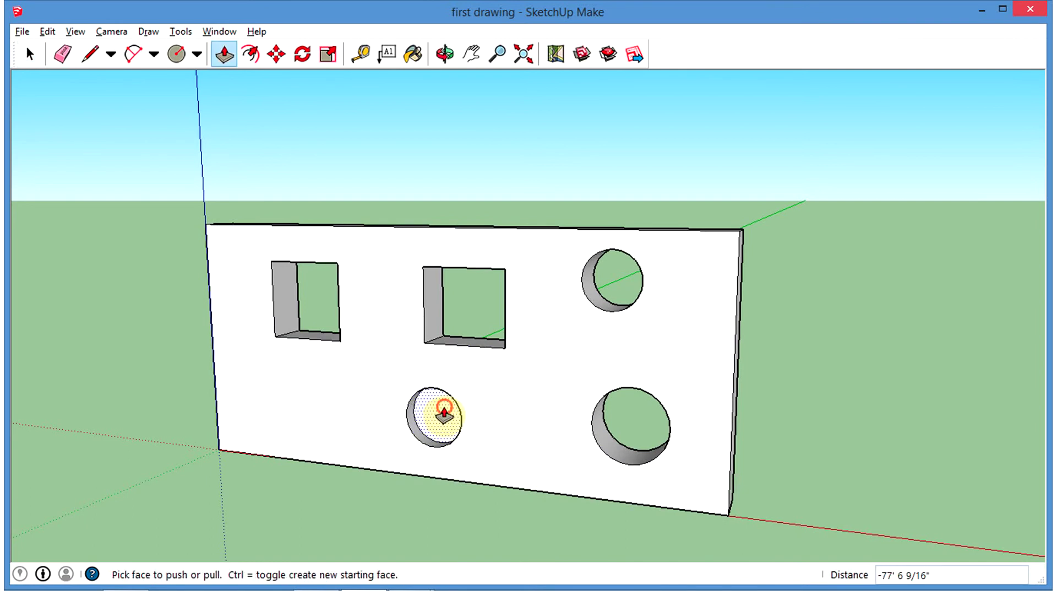
middle_drag(497, 479, 491, 408)
scroll(468, 409, up, 5)
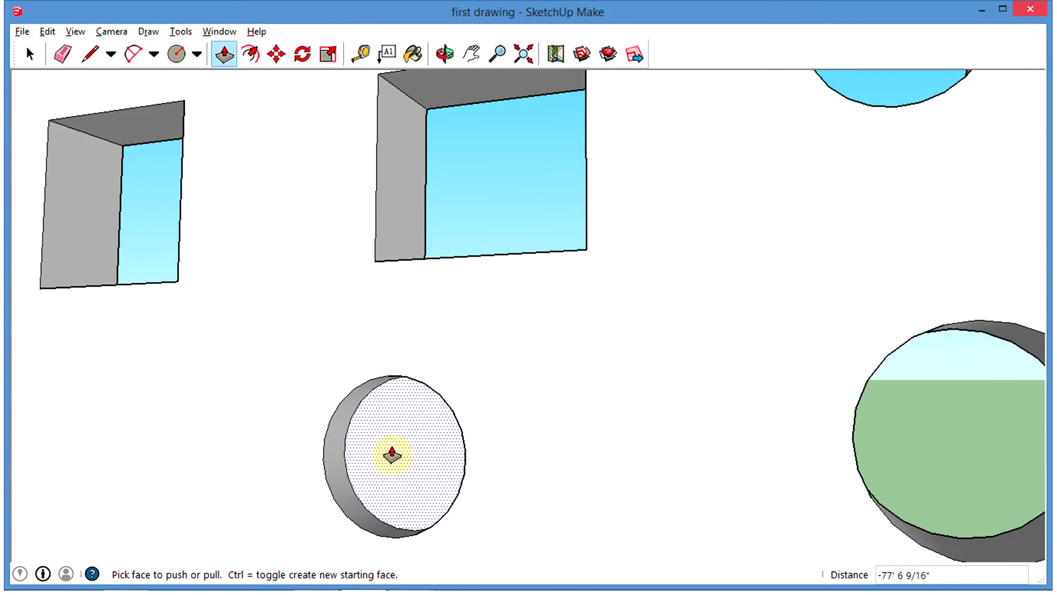
drag(401, 439, 431, 423)
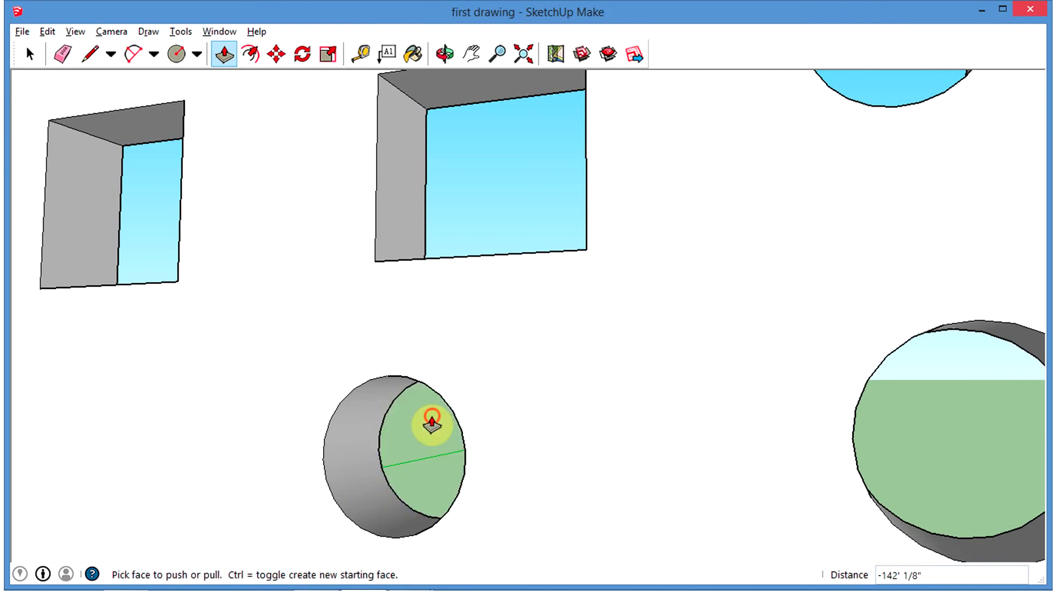
middle_drag(448, 479, 550, 440)
scroll(549, 441, down, 8)
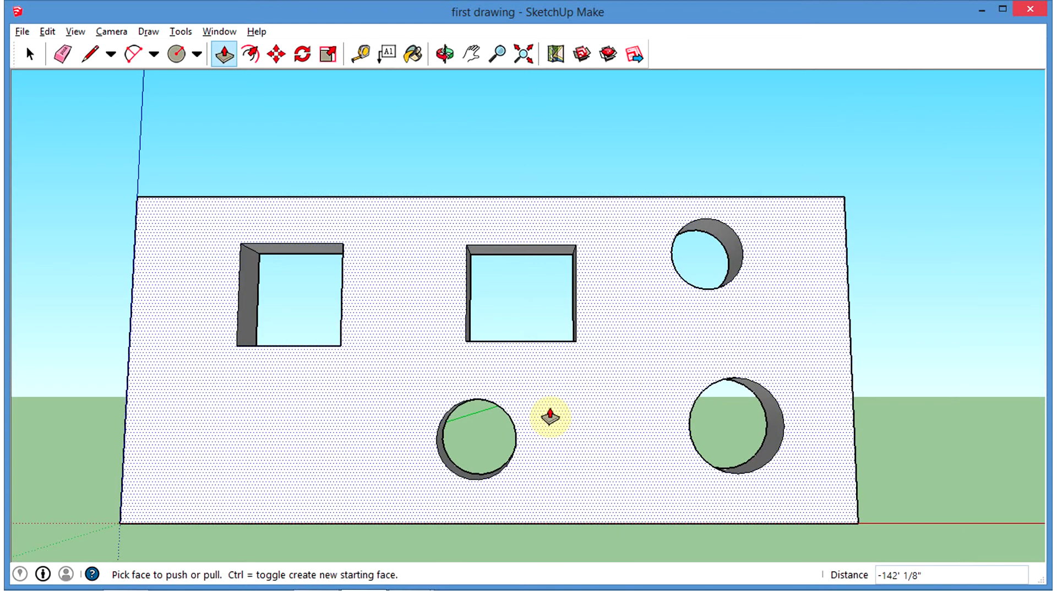
key(o)
drag(956, 363, 793, 435)
key(p)
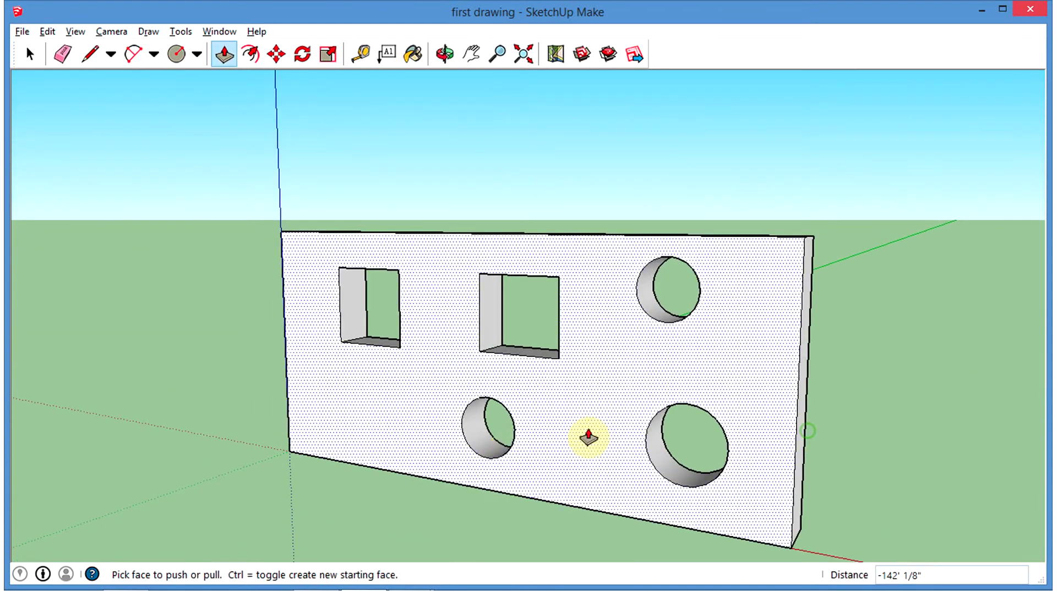
key(ctrl+z)
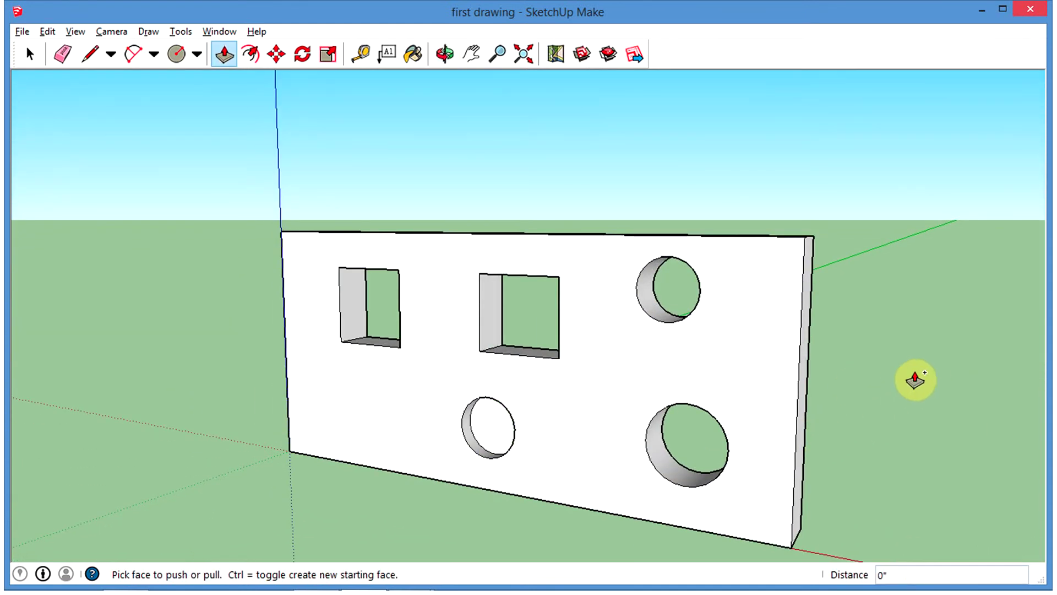
key(ctrl+z)
key(ctrl+z)
key(ctrl+z)
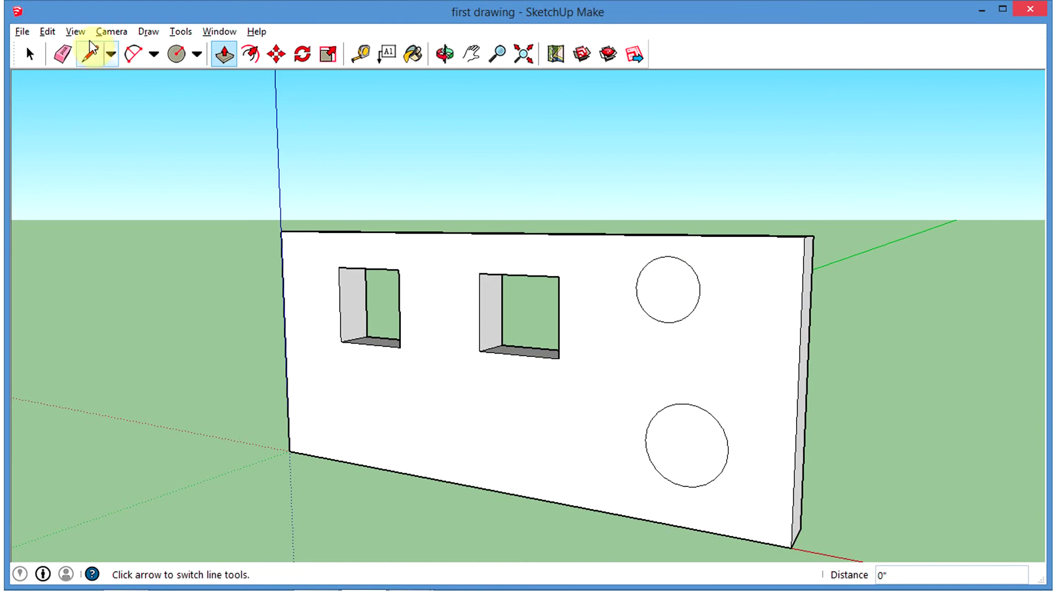
click(47, 31)
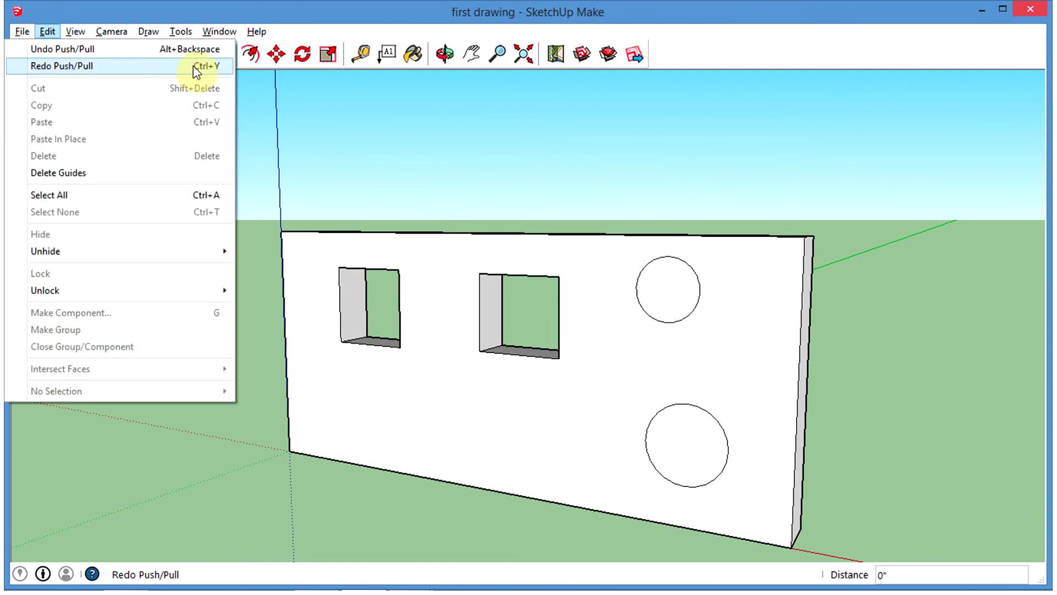
click(497, 201)
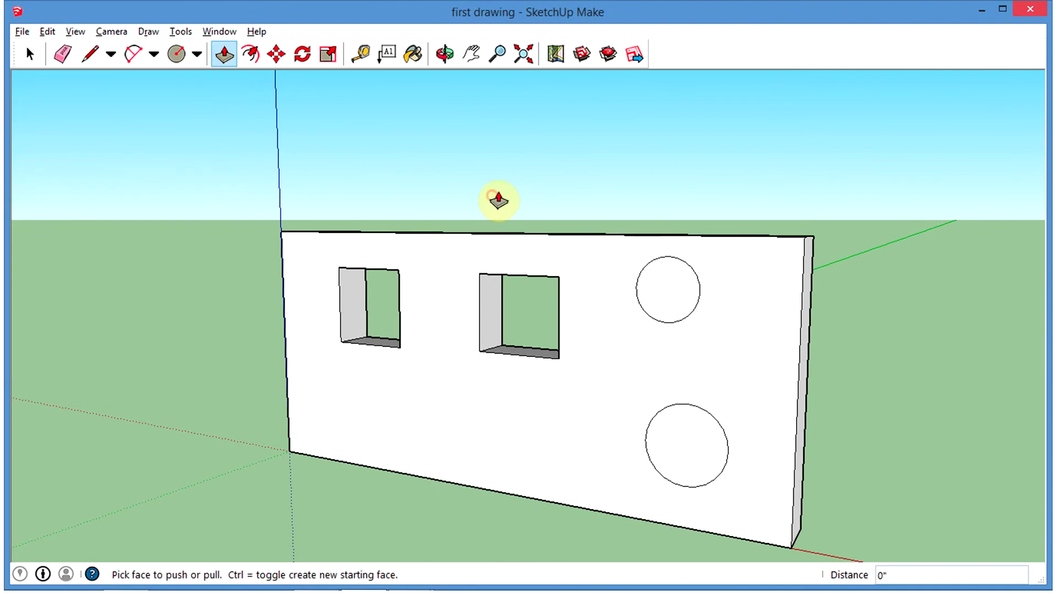
key(ctrl+y)
key(ctrl+y)
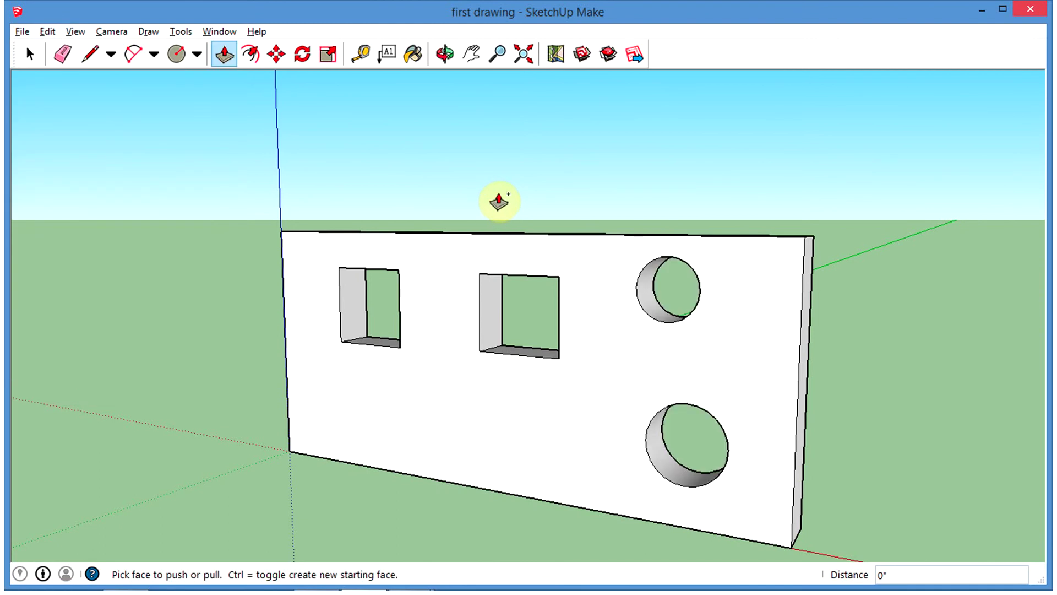
key(ctrl+y)
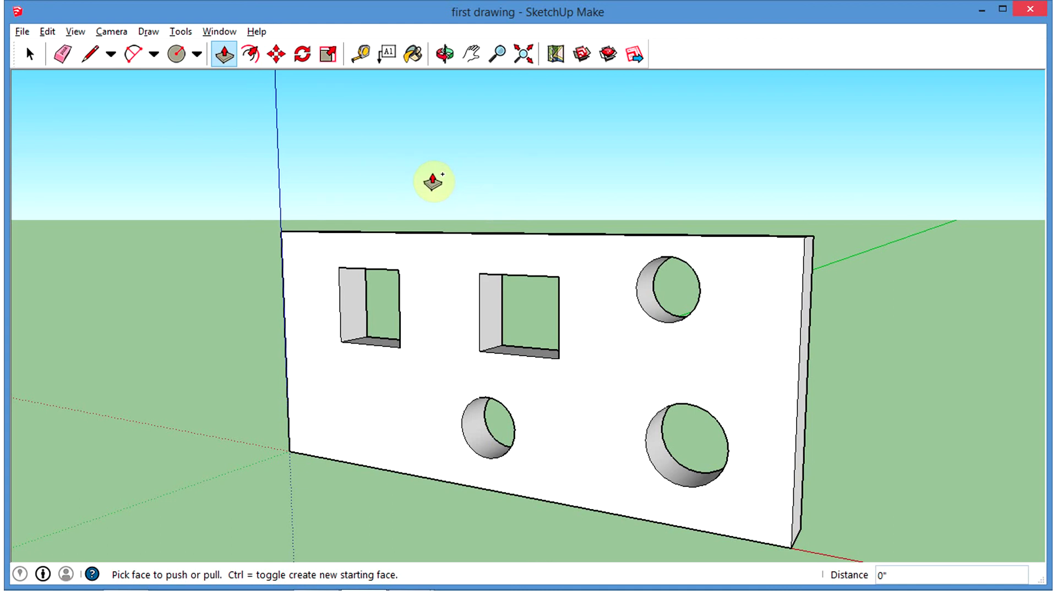
middle_drag(655, 307, 642, 257)
middle_drag(793, 306, 820, 357)
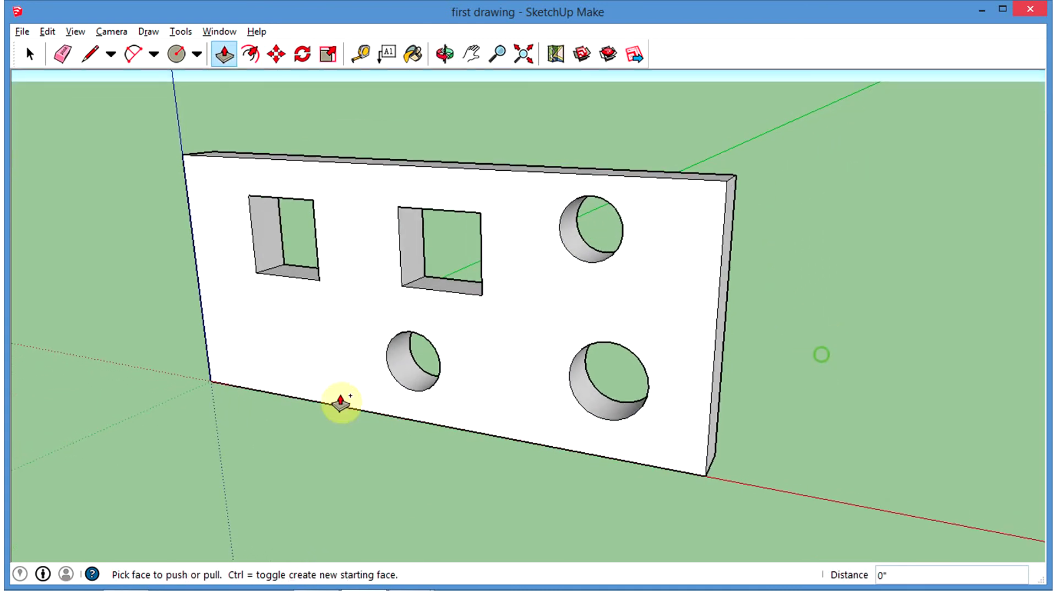